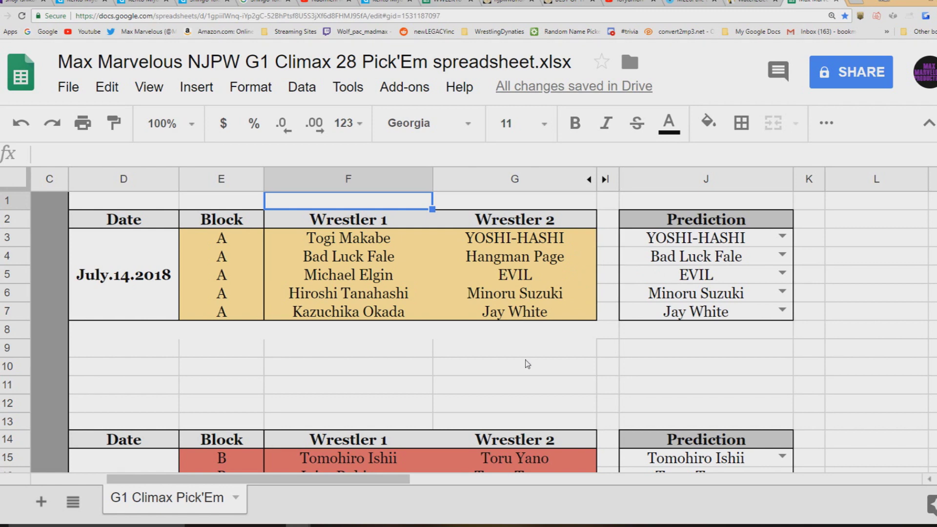
Review the A Block and B Block standings beside the opening matches, and return to the July 14 matches and predictions.
left_click(183, 360)
key("Left")
key("Left")
key("Left")
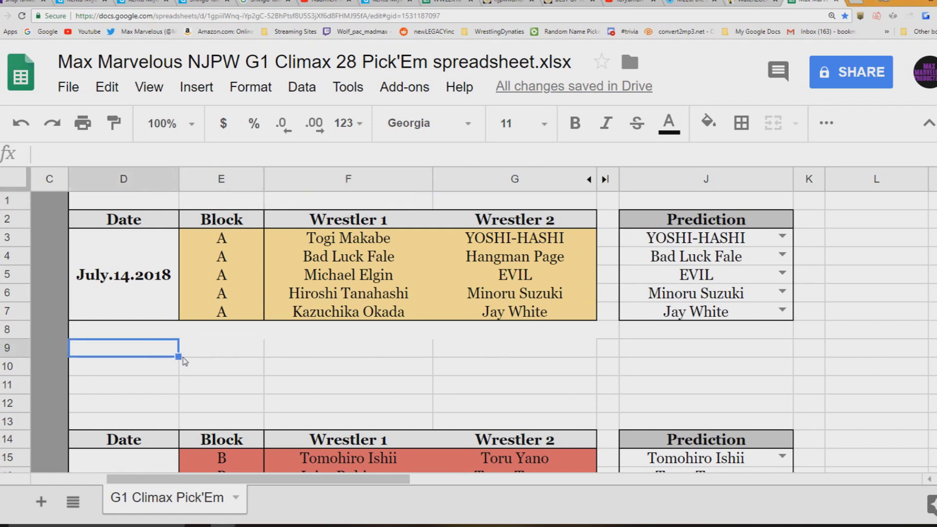
key("Left")
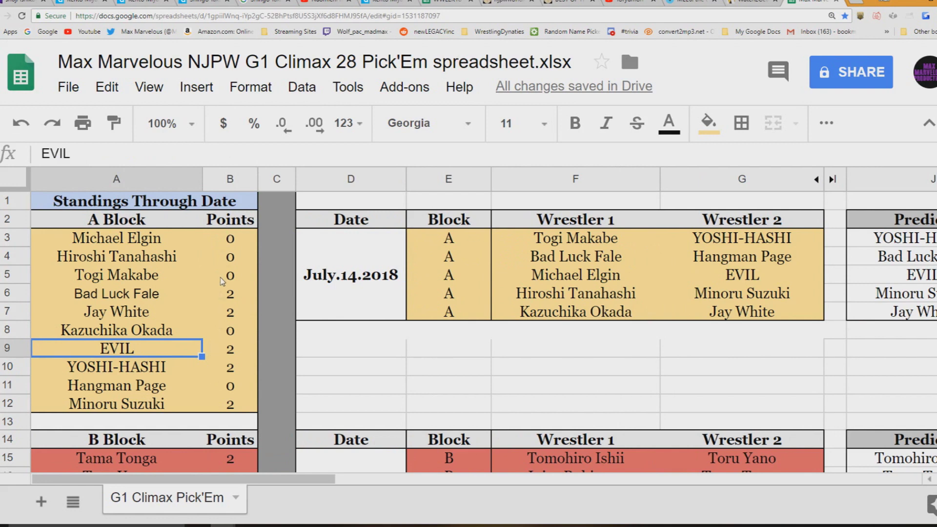
scroll(221, 270, "down", 3)
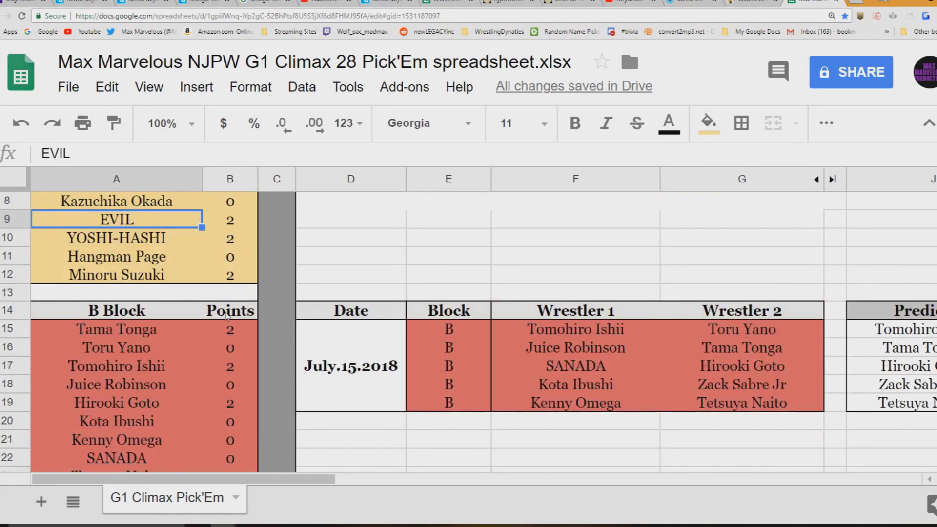
scroll(230, 354, "up", 3)
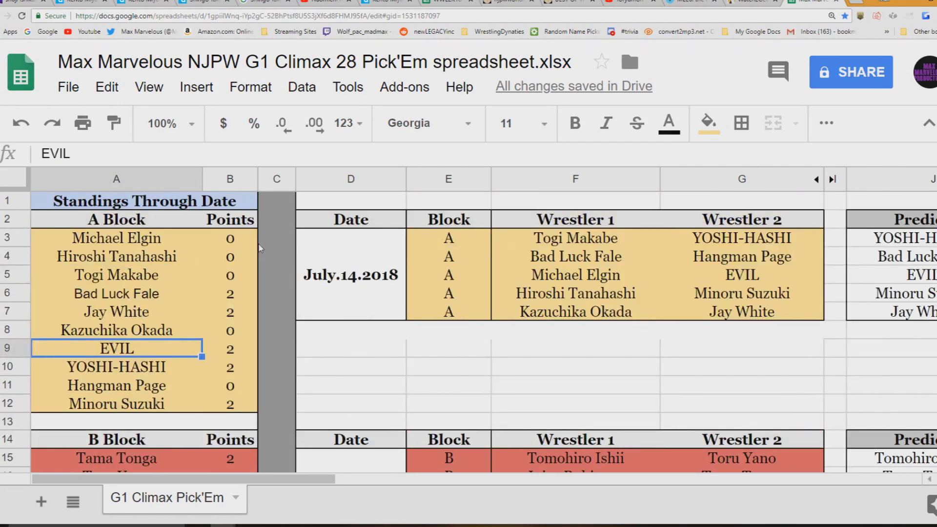
left_click(719, 355)
key("Right")
key("Right")
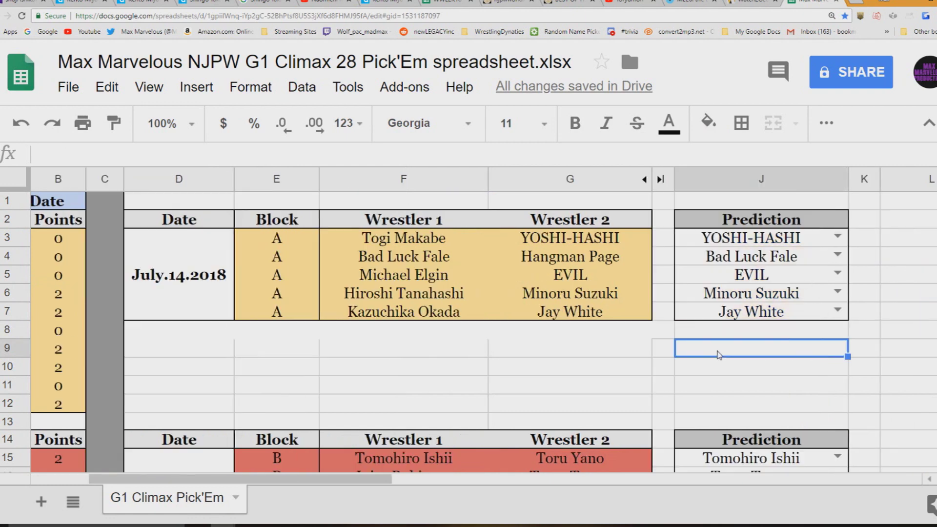
key("Left")
key("Left")
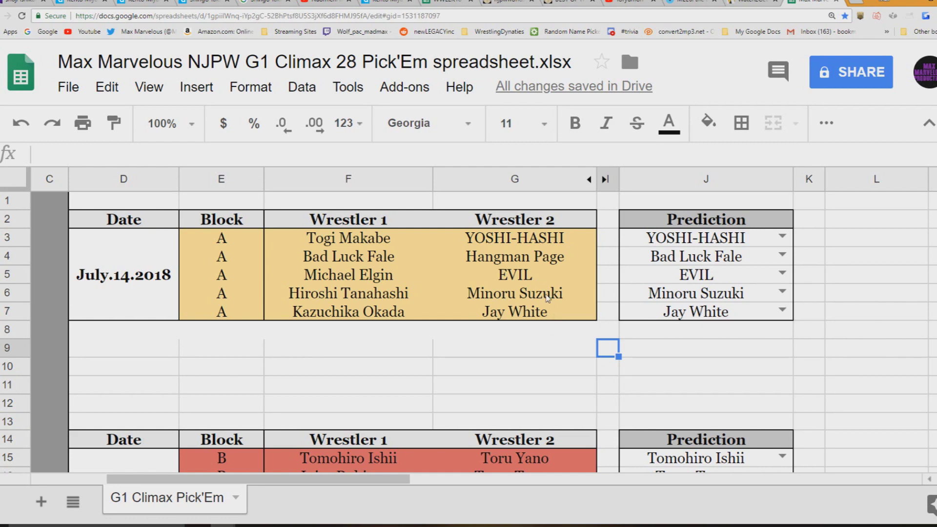
Examine the July 15 B Block and July 16 A Block matches with their predictions.
scroll(547, 298, "down", 3)
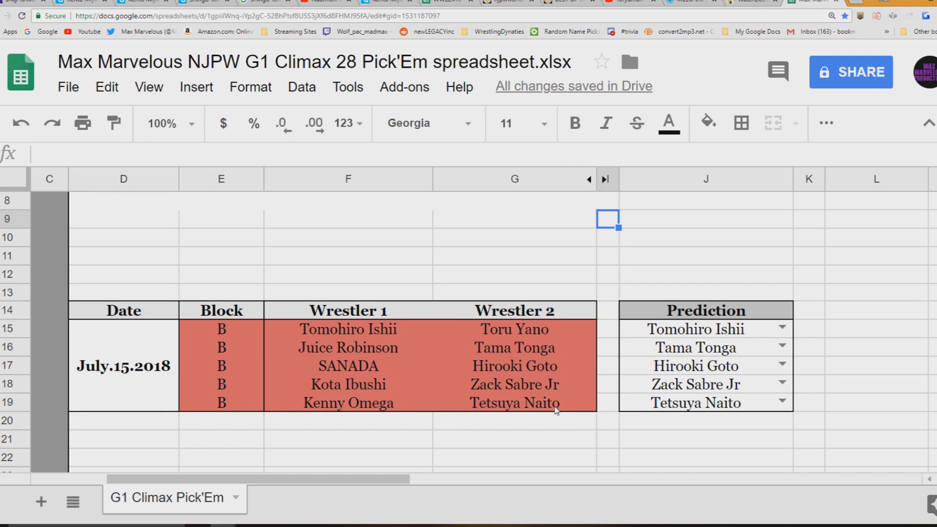
scroll(547, 415, "down", 3)
scroll(537, 418, "up", 3)
scroll(519, 351, "down", 6)
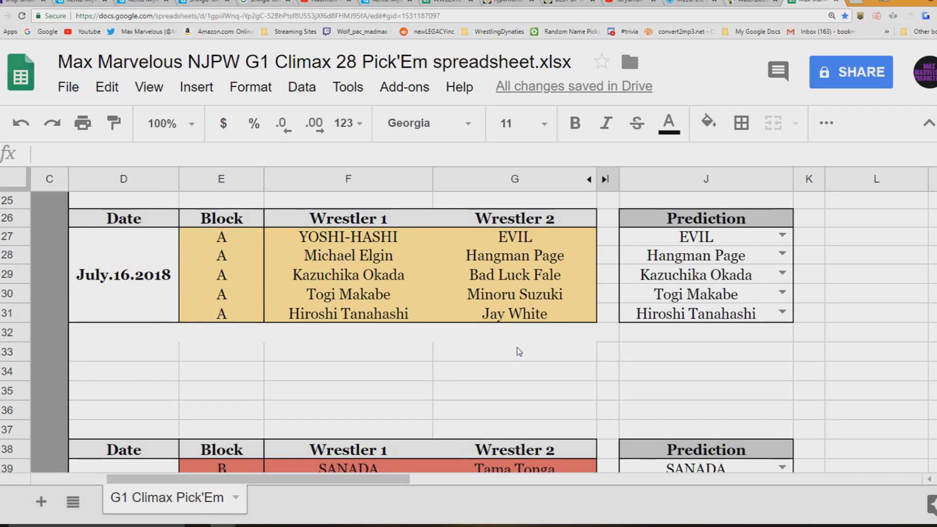
Examine the July 19 B Block matches and predictions together with the B Block points standings.
scroll(519, 352, "down", 4)
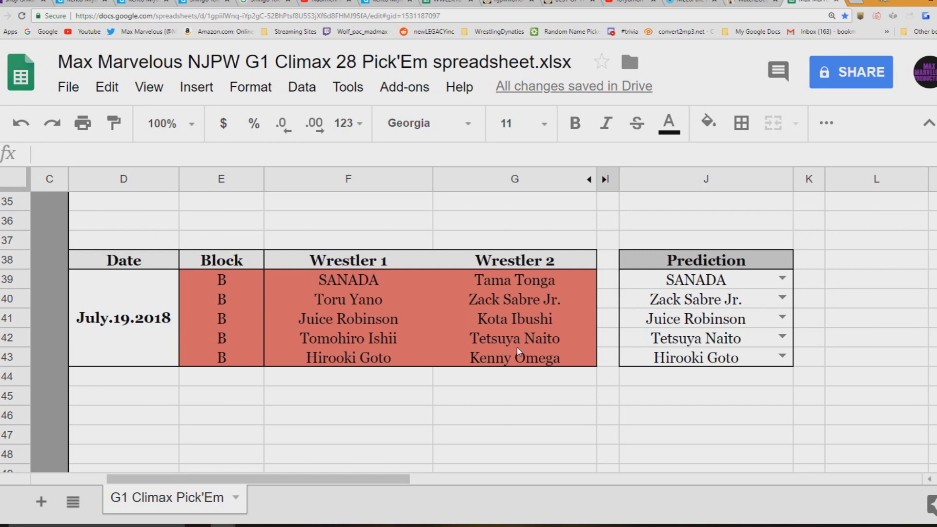
left_click_drag(382, 481, 323, 473)
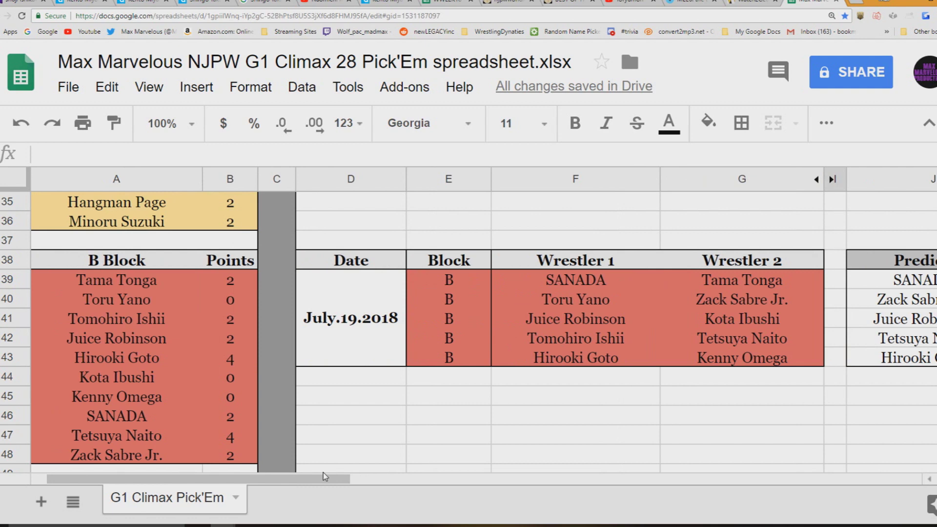
left_click_drag(323, 472, 413, 456)
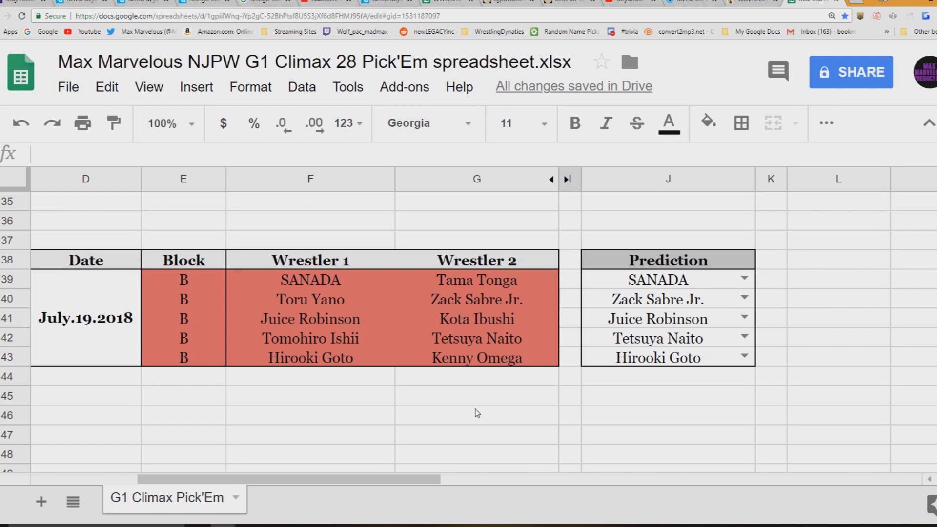
scroll(476, 413, "down", 1)
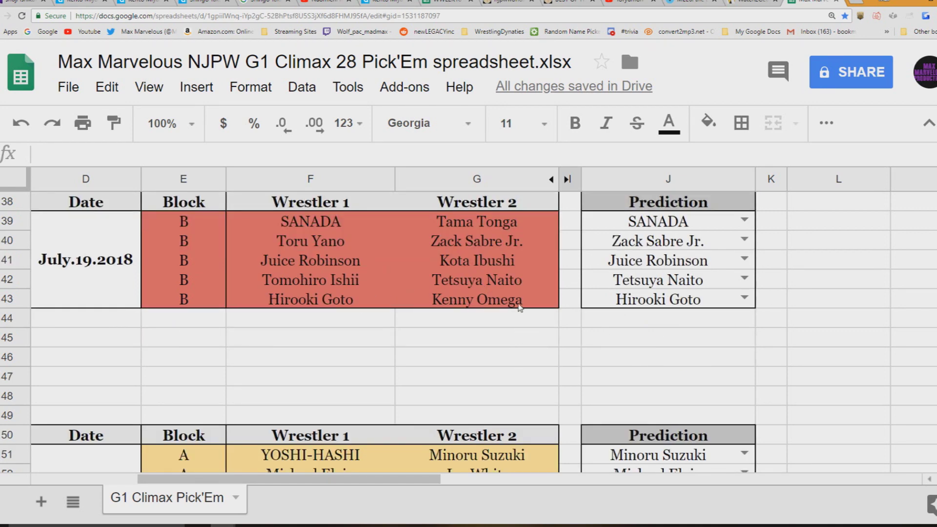
scroll(520, 320, "up", 1)
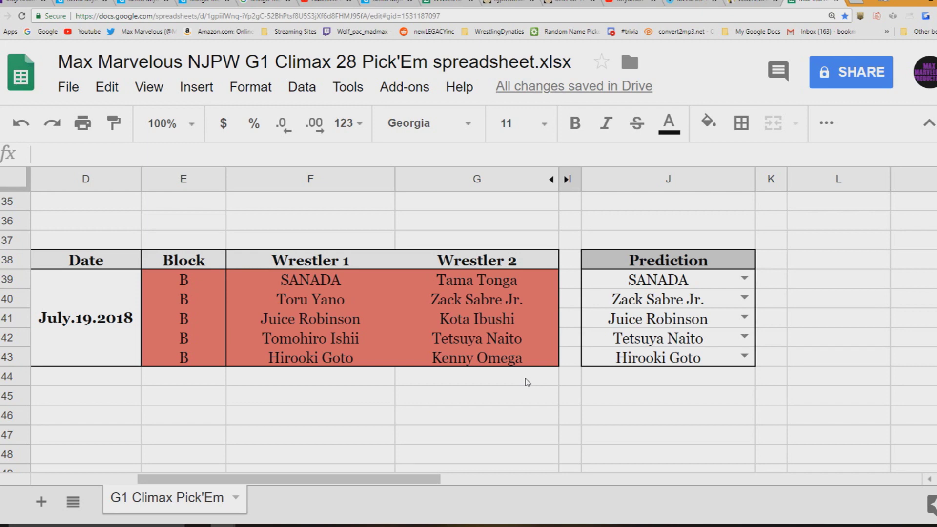
scroll(508, 386, "down", 3)
scroll(503, 376, "up", 4)
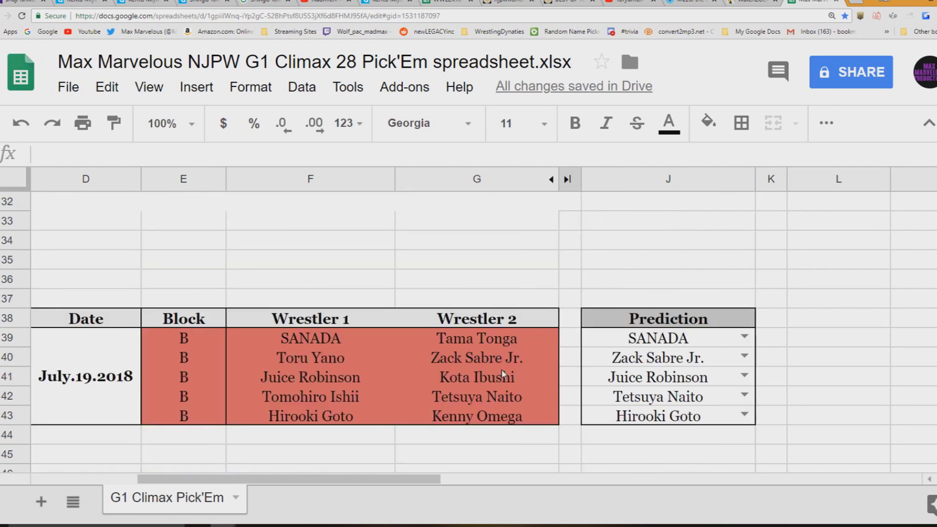
scroll(501, 371, "down", 3)
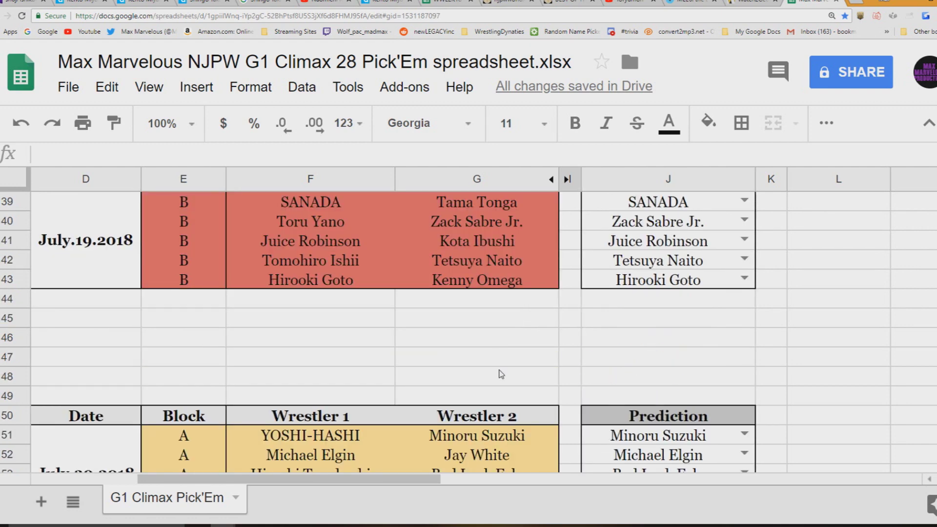
scroll(501, 374, "up", 1)
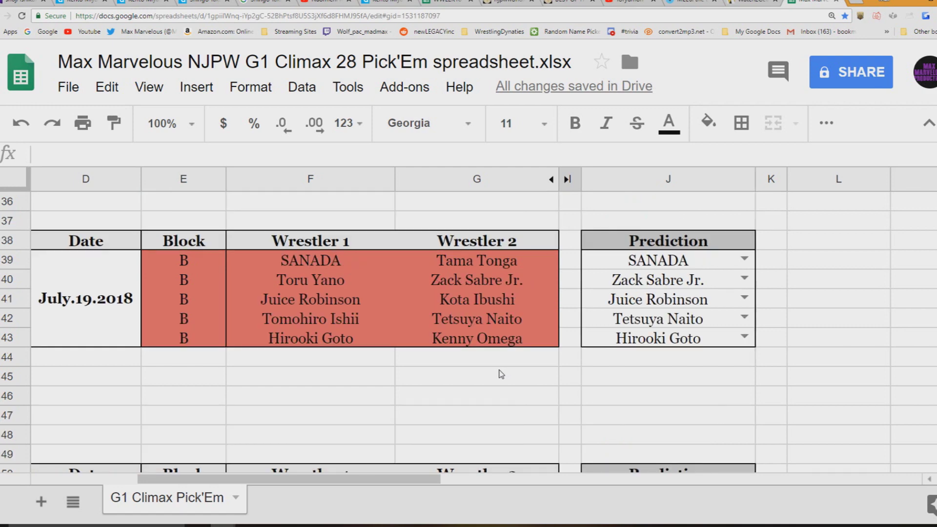
scroll(502, 374, "down", 1)
scroll(501, 374, "up", 1)
left_click_drag(235, 481, 158, 485)
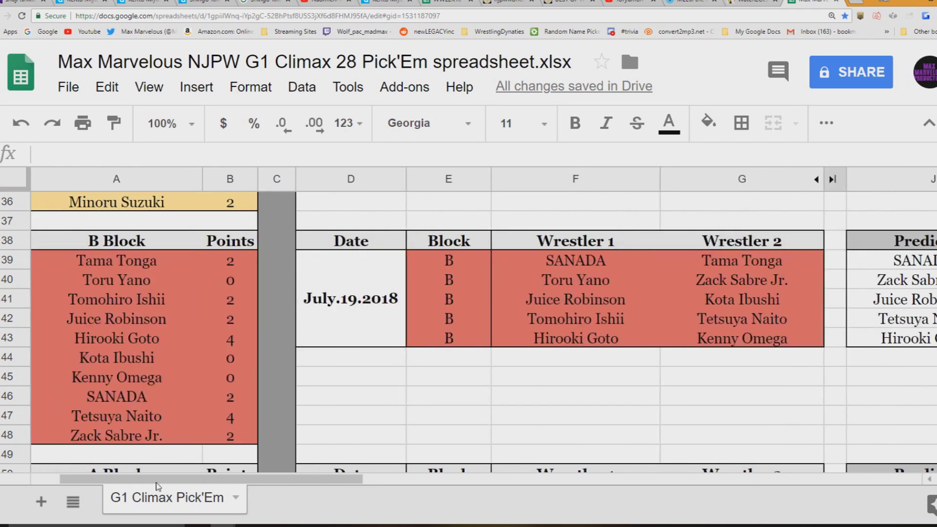
left_click_drag(157, 486, 236, 485)
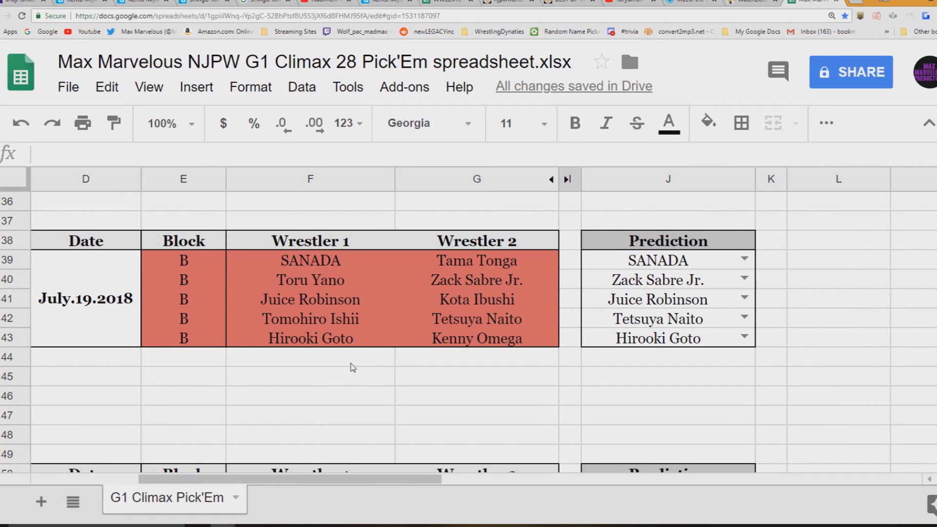
Set the July 21 prediction for the Hirooki Goto versus Tomohiro Ishii match to Tomohiro Ishii.
scroll(353, 368, "down", 4)
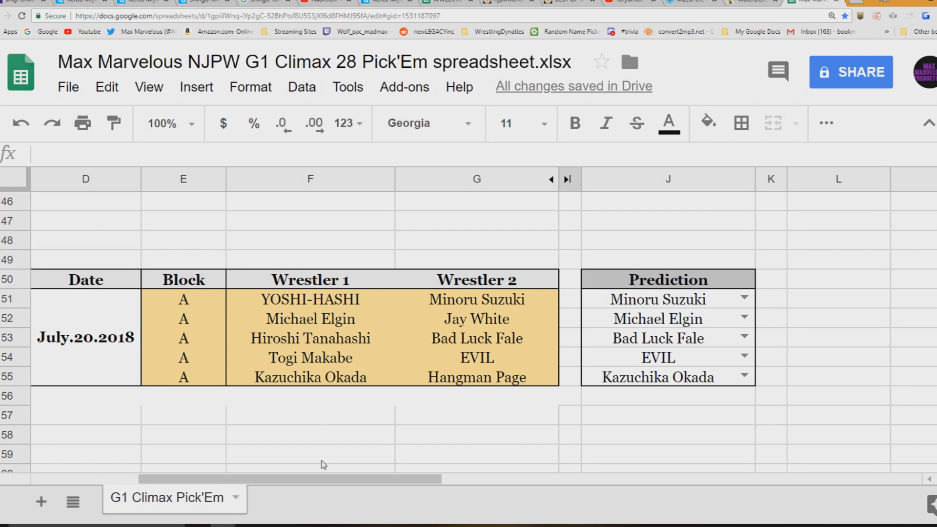
mouse_move(332, 481)
left_mouse_down()
mouse_move(270, 472)
mouse_move(321, 470)
left_mouse_up()
scroll(366, 418, "down", 1)
scroll(366, 419, "up", 1)
scroll(369, 429, "down", 3)
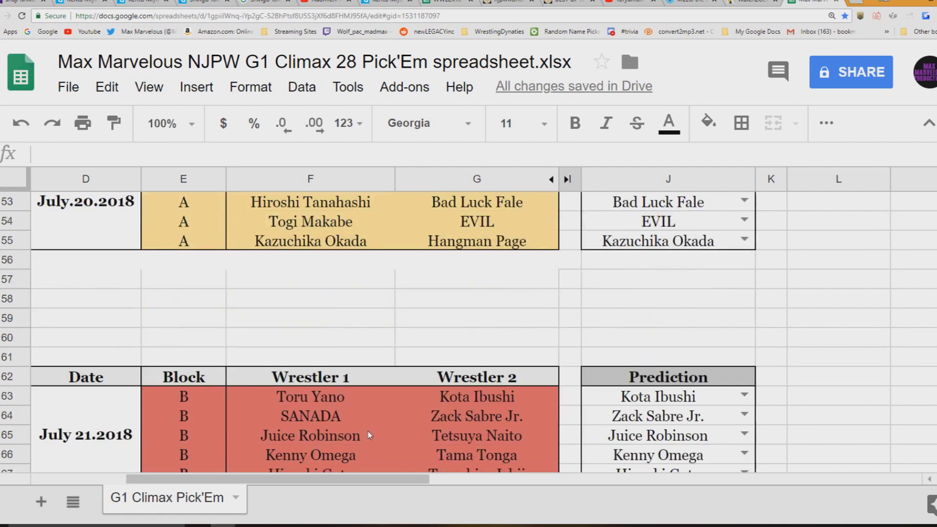
scroll(385, 389, "up", 1)
scroll(384, 388, "down", 1)
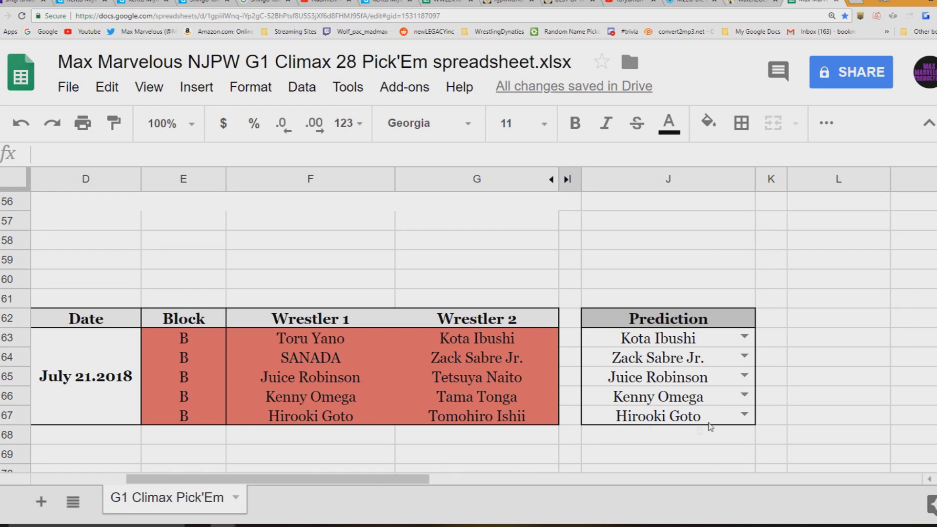
left_click(740, 416)
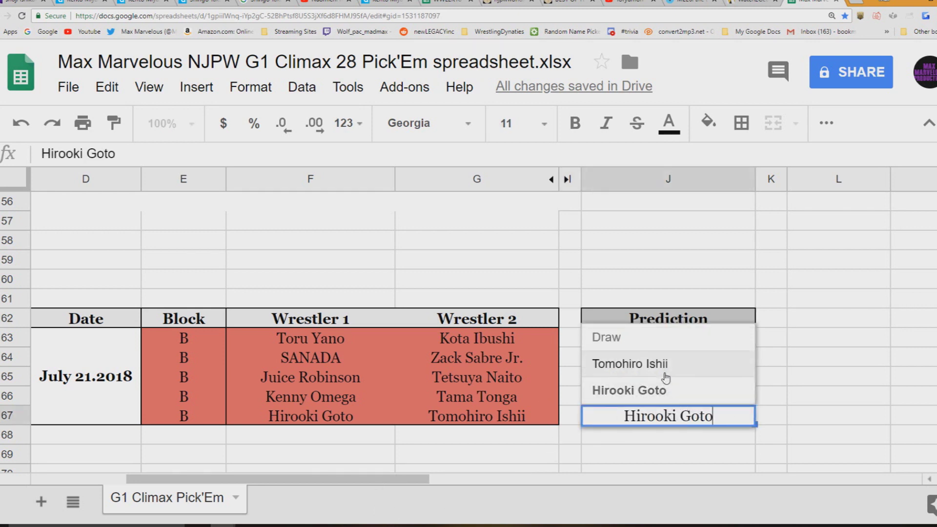
left_click(629, 362)
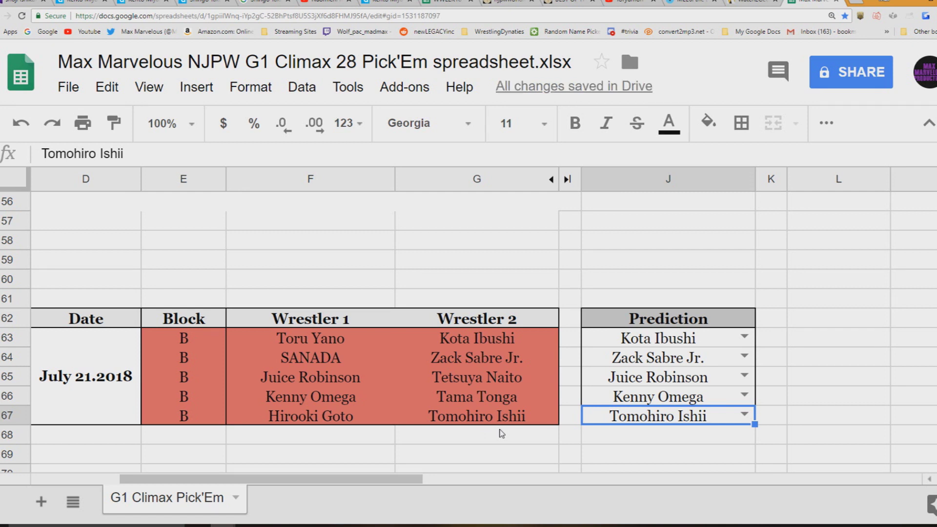
Set the July 22 prediction for the Jay White versus Minoru Suzuki match to Minoru Suzuki.
left_click_drag(400, 481, 326, 478)
scroll(338, 444, "down", 3)
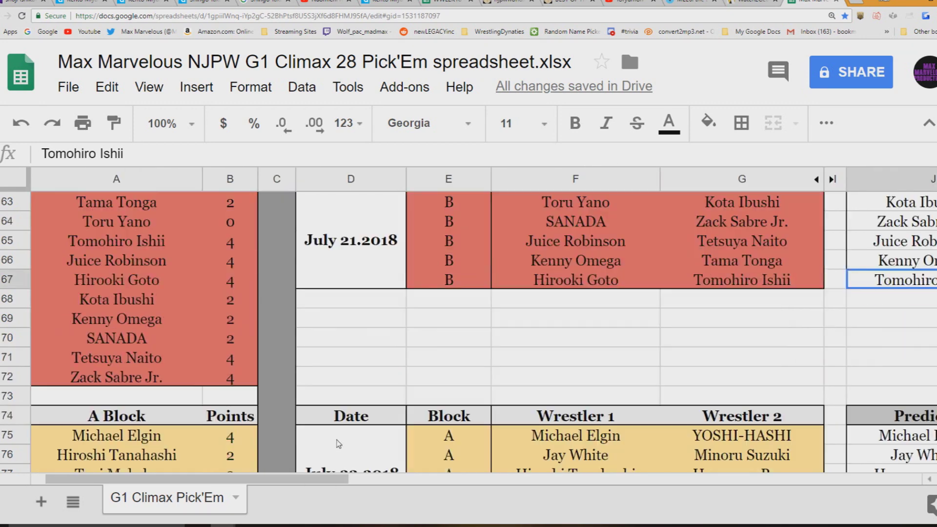
scroll(357, 387, "up", 1)
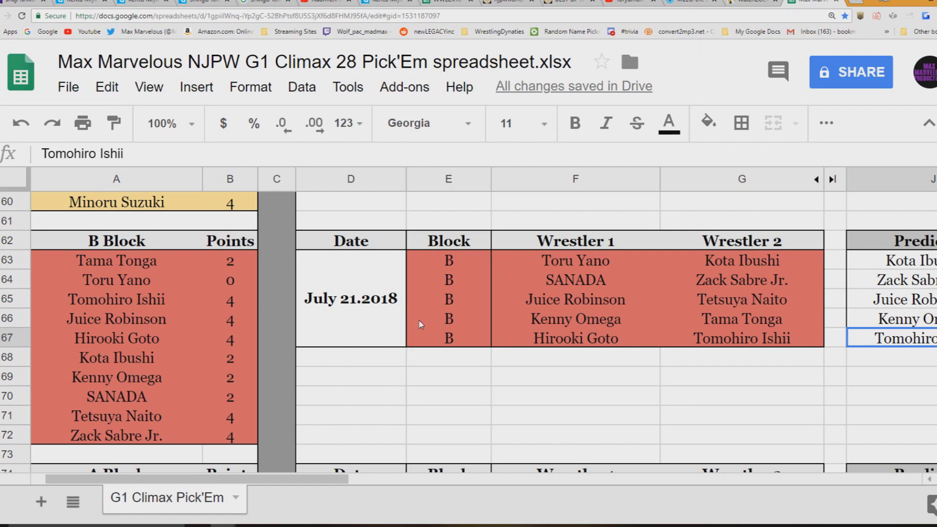
scroll(418, 326, "down", 3)
scroll(482, 300, "down", 1)
key("Right")
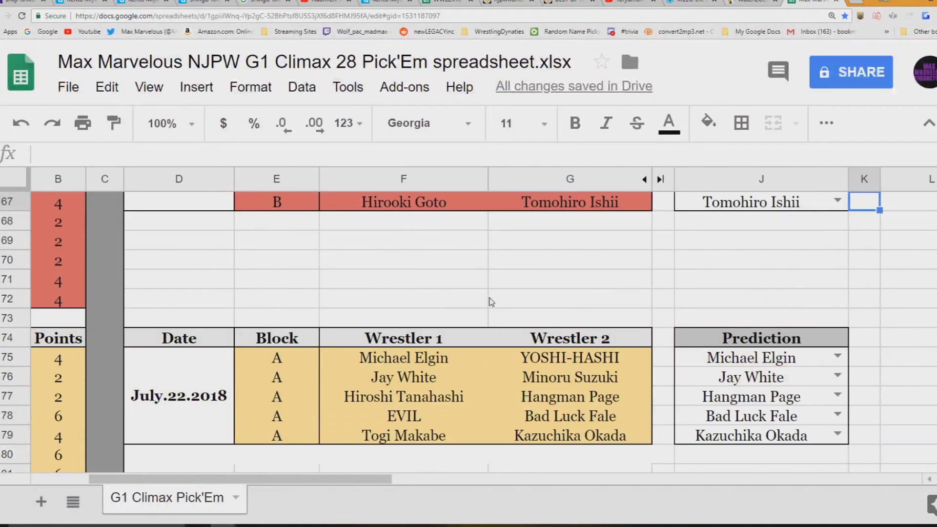
scroll(562, 296, "down", 2)
scroll(629, 294, "up", 1)
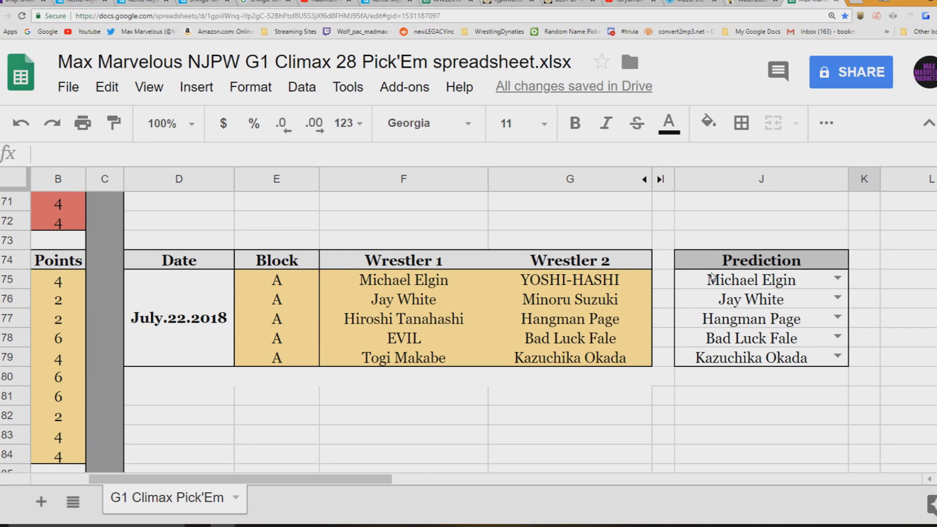
left_click(837, 298)
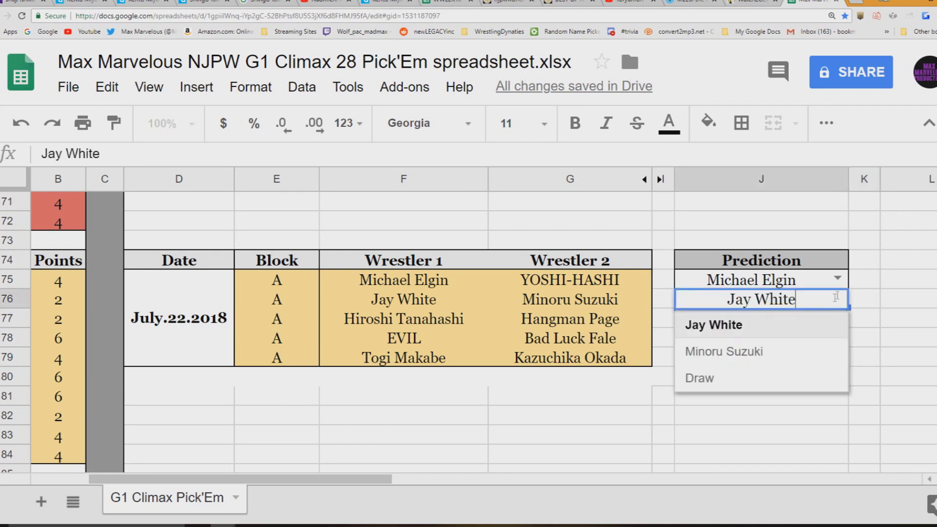
left_click(801, 360)
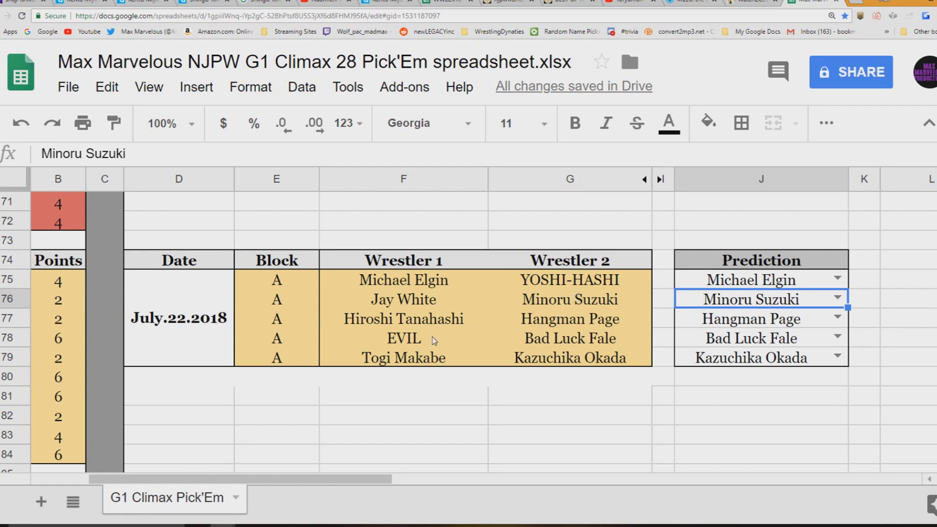
Examine the July 26 B Block and July 27 A Block matches and predictions, plus the A Block standings.
scroll(564, 353, "down", 1)
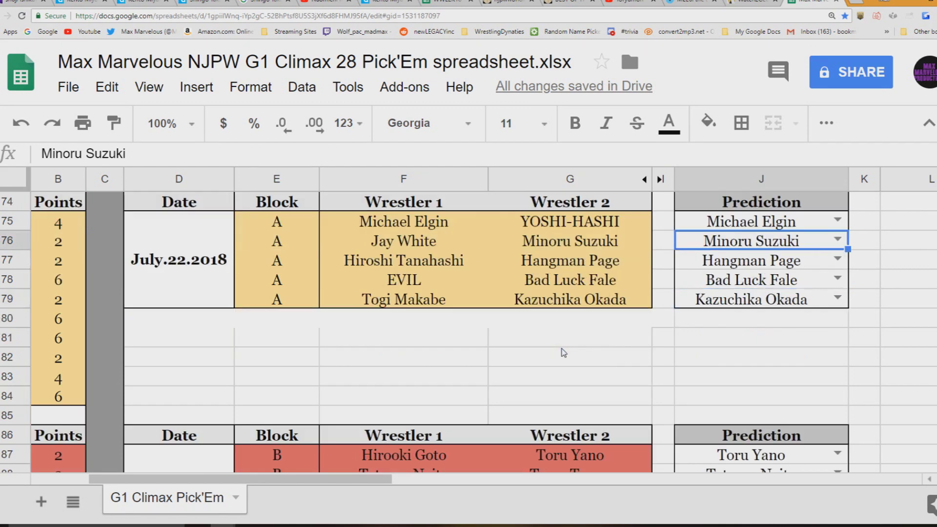
scroll(564, 353, "down", 2)
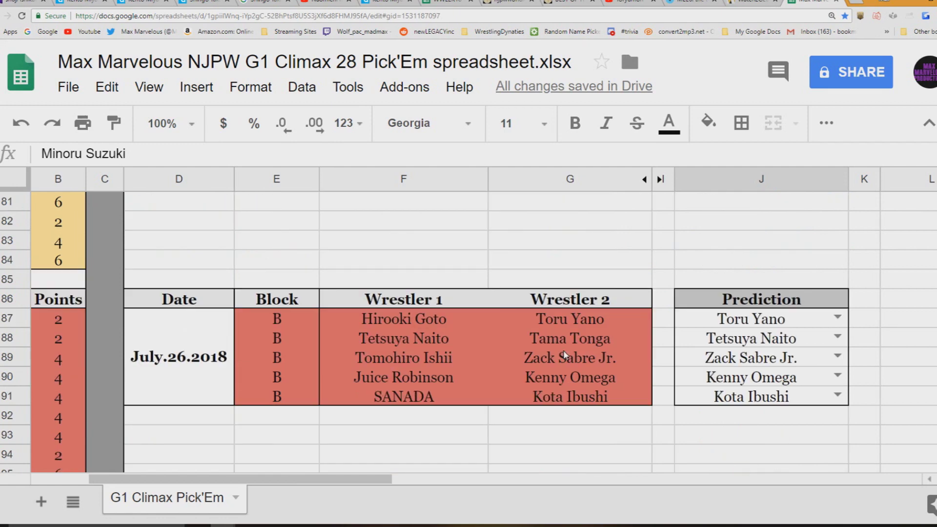
scroll(565, 355, "up", 2)
scroll(562, 359, "down", 3)
scroll(554, 365, "up", 1)
scroll(605, 387, "down", 1)
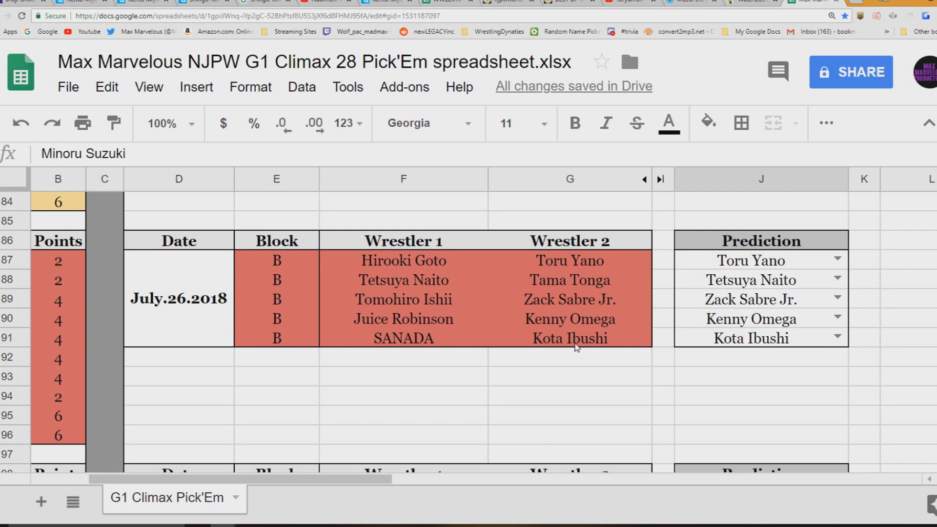
scroll(451, 343, "down", 4)
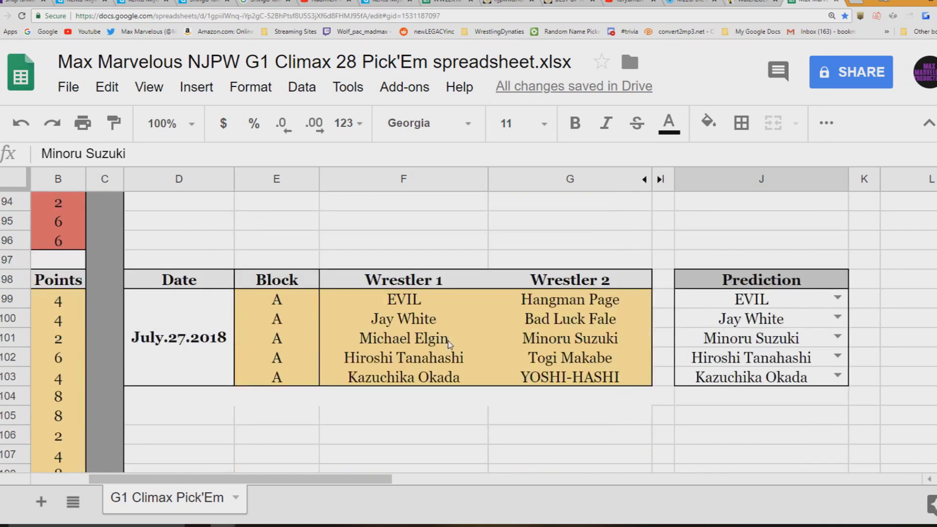
scroll(451, 344, "down", 1)
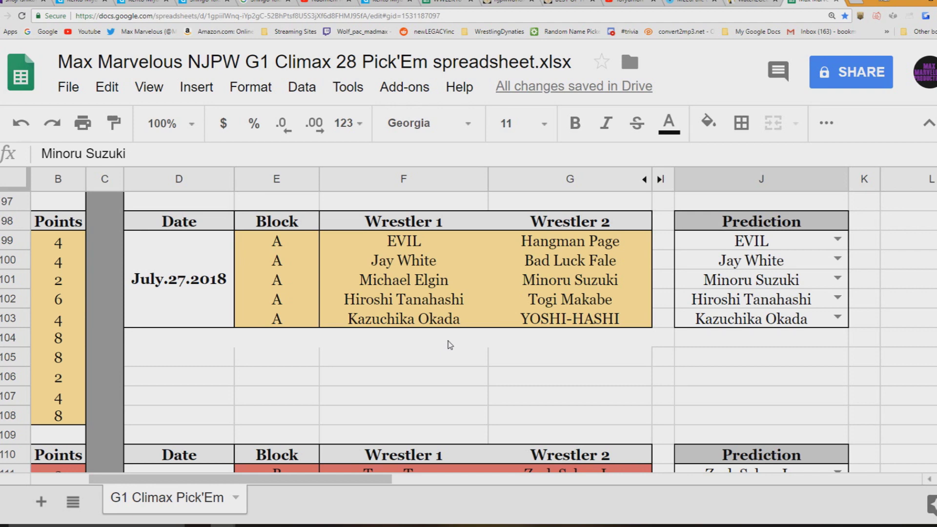
left_click_drag(255, 482, 232, 485)
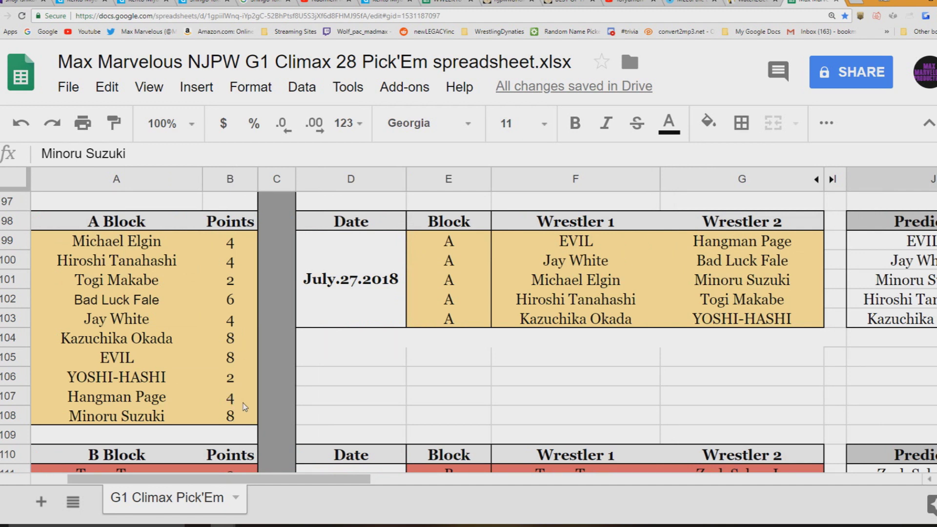
Examine the July 27 A Block predictions and the July 28 B Block matches and predictions.
left_click(543, 361)
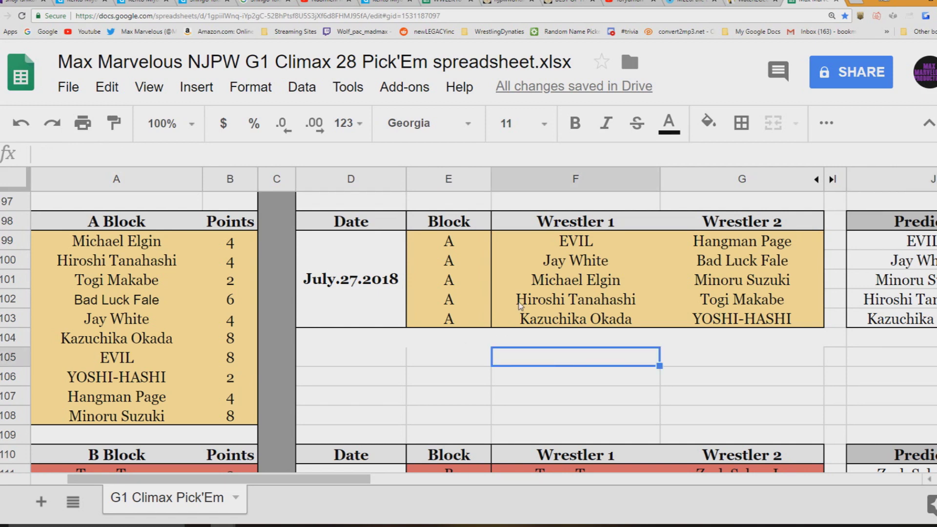
key("Right")
key("Right")
key("Down")
key("Down")
key("Down")
key("Down")
key("Down")
key("Down")
key("Down")
key("Down")
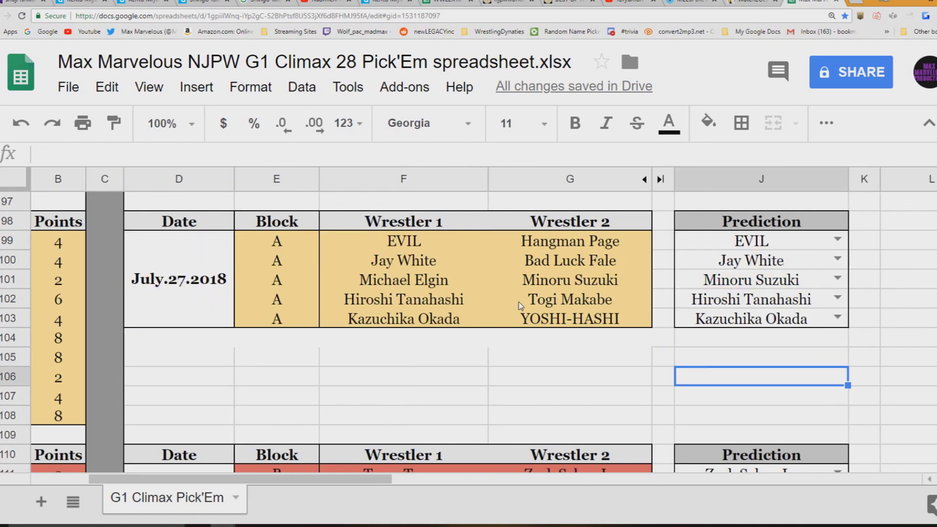
key("Down")
key("Down")
key("Down")
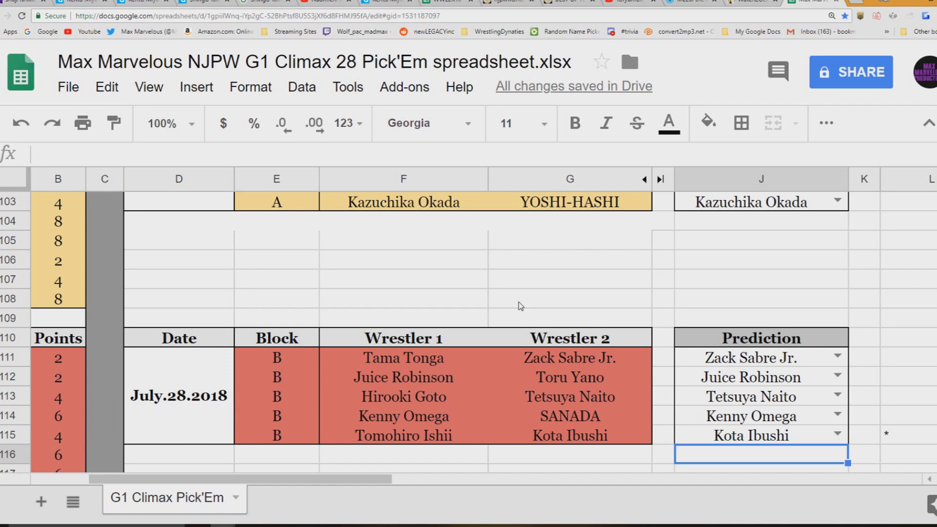
Examine the B Block points standings beside the July 28 matches.
key("Down")
key("Left")
key("Left")
key("Left")
key("Left")
key("Left")
key("Left")
key("Left")
key("Left")
key("Right")
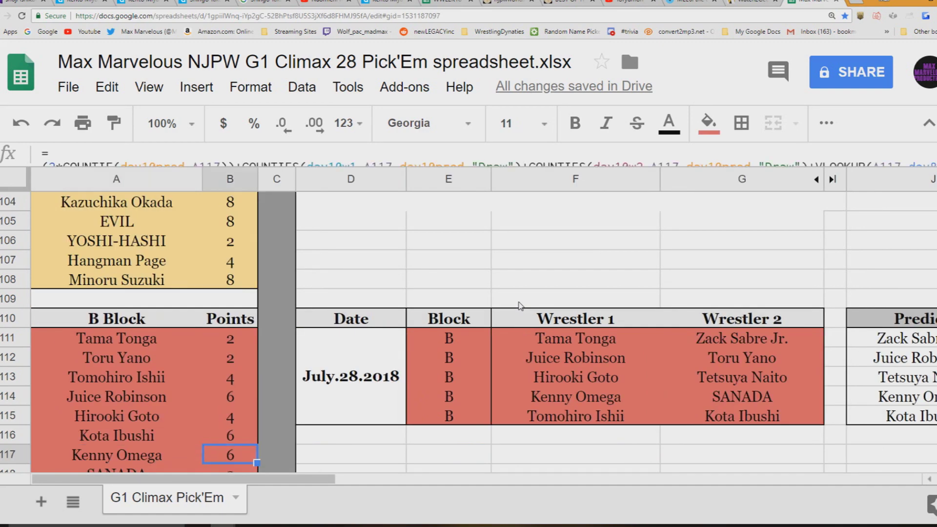
key("Right")
key("Right")
key("Right")
key("Right")
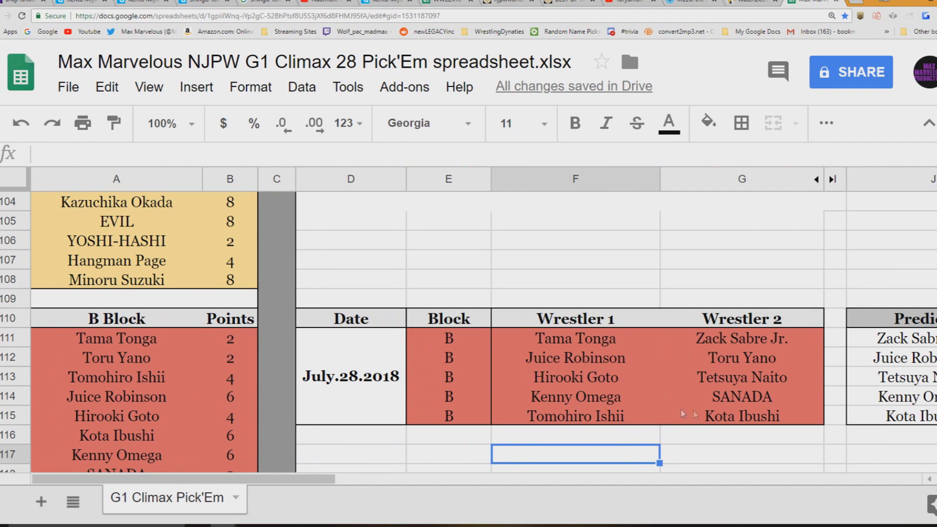
scroll(470, 399, "down", 1)
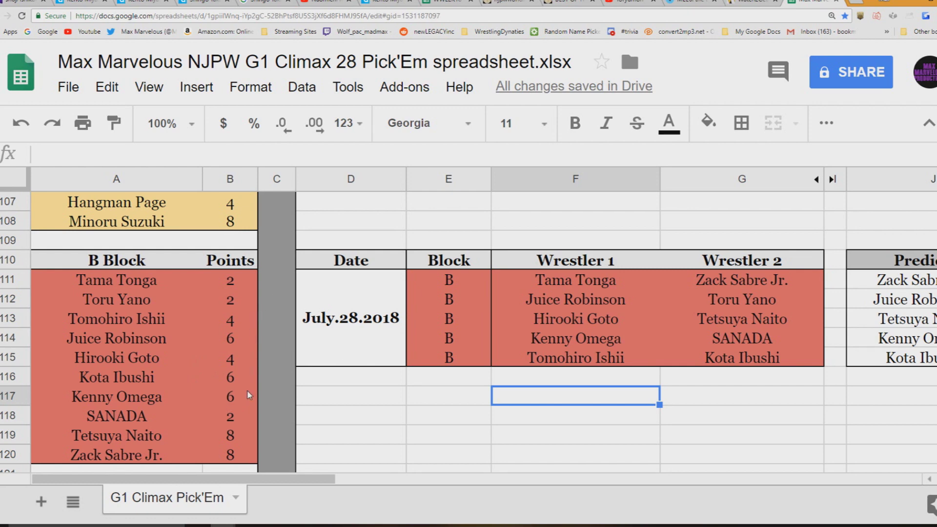
scroll(454, 358, "up", 1)
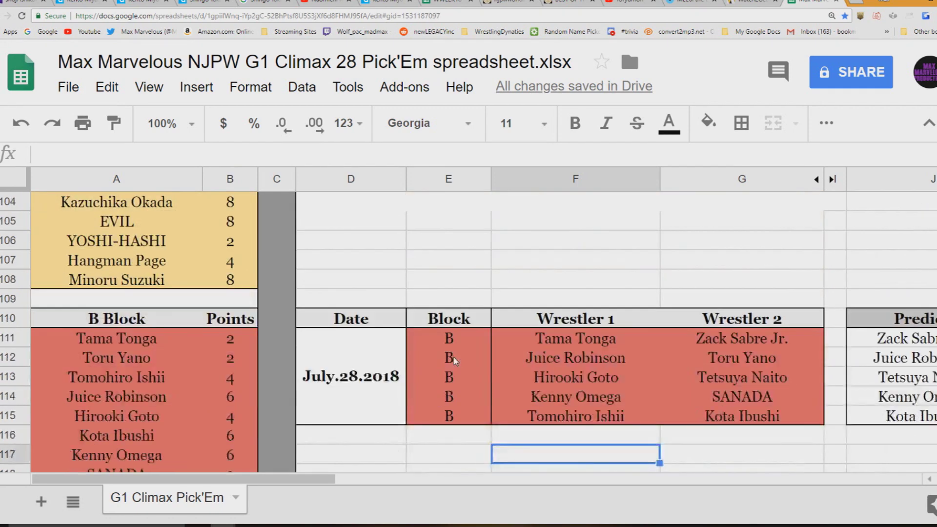
Examine the July 30 A Block matches and predictions together with the A Block points standings.
scroll(454, 358, "down", 3)
scroll(454, 360, "down", 2)
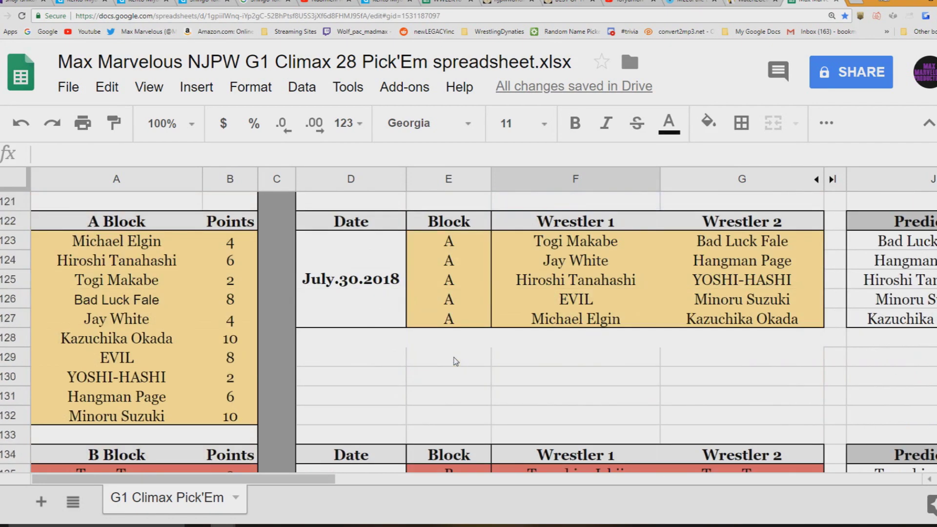
scroll(472, 353, "down", 1)
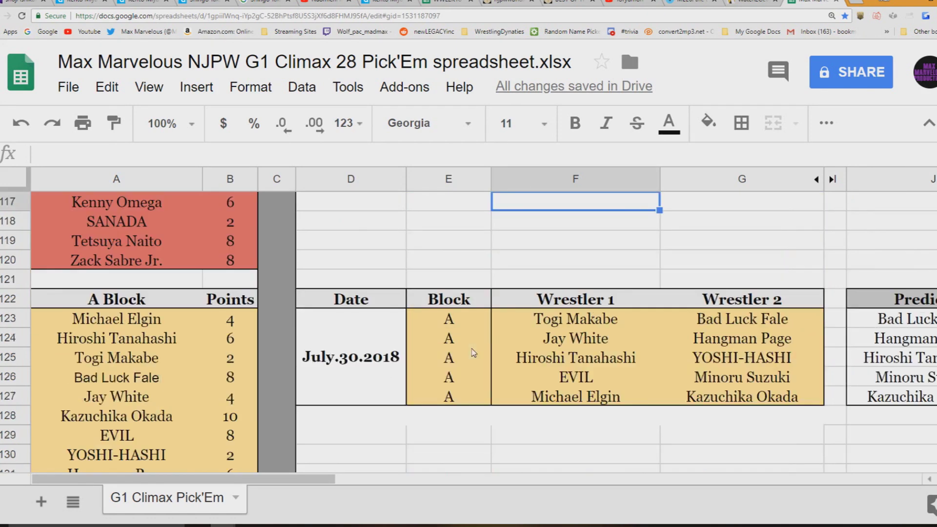
scroll(517, 379, "down", 1)
scroll(517, 378, "up", 1)
key("Right")
key("Right")
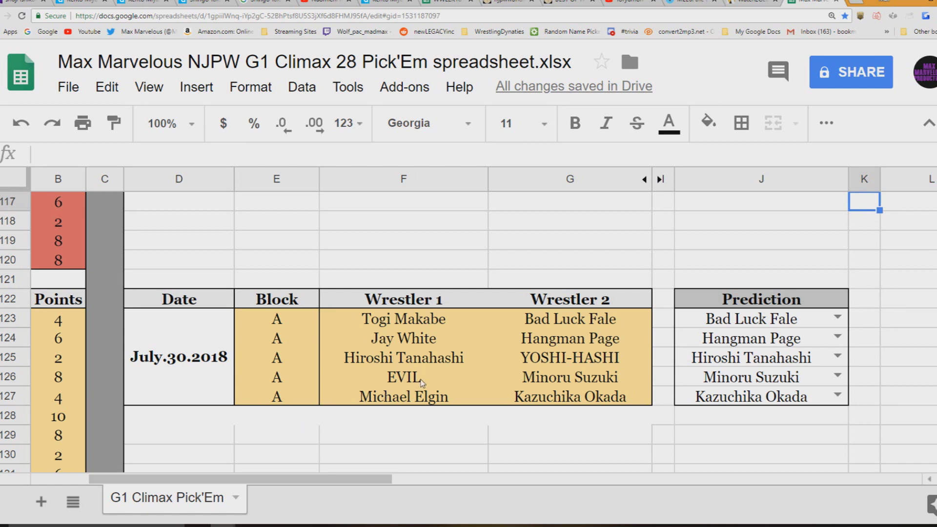
Examine the August 1 B Block matches and predictions, comparing them with the B Block points standings.
scroll(413, 403, "down", 1)
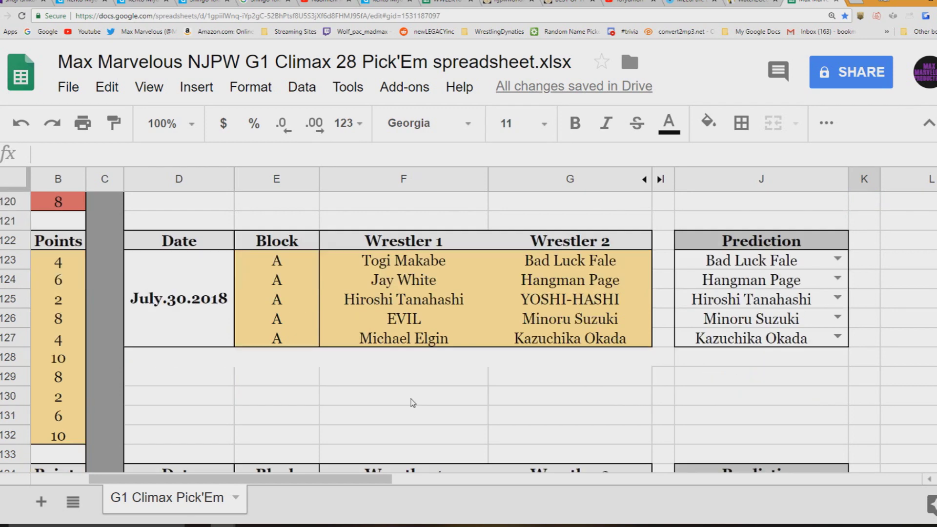
scroll(339, 432, "down", 5)
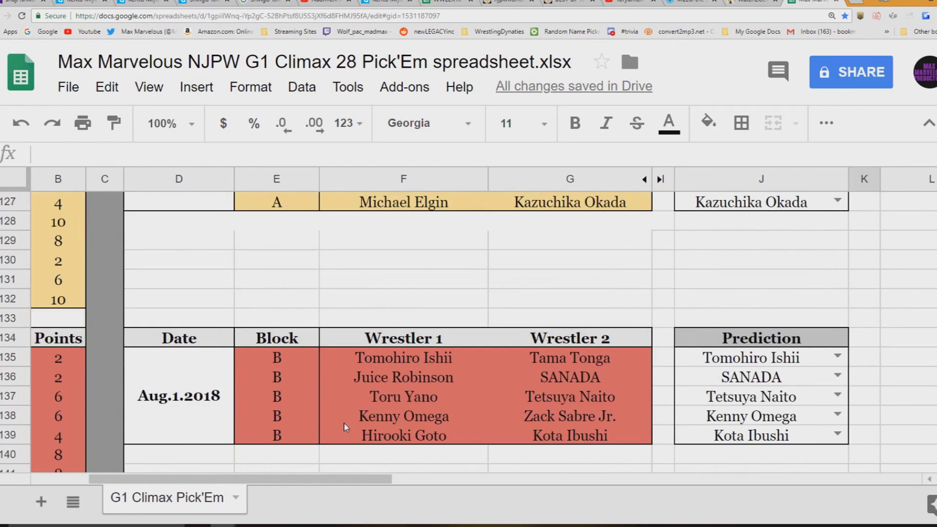
left_click_drag(326, 480, 308, 470)
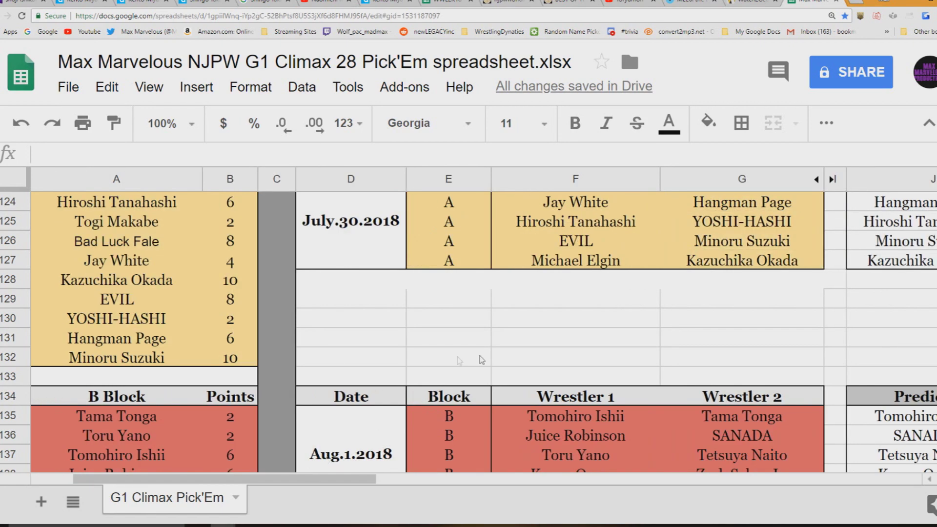
scroll(497, 333, "up", 3)
scroll(506, 363, "down", 3)
scroll(542, 326, "down", 3)
left_click(360, 471)
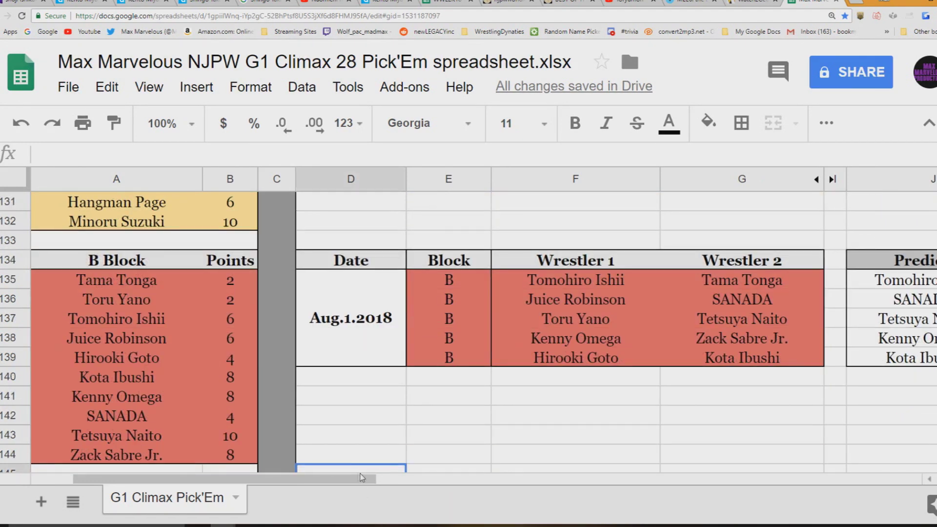
left_click_drag(362, 474, 396, 479)
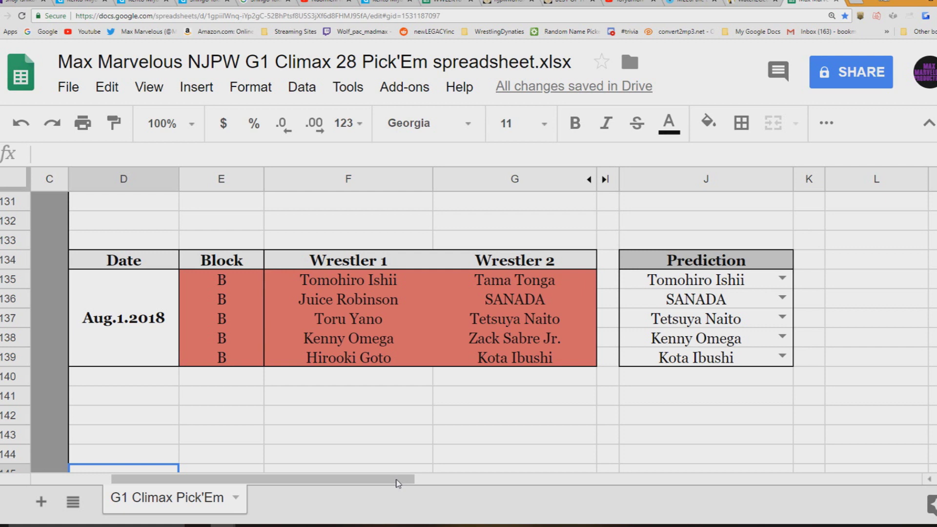
left_click_drag(360, 478, 273, 473)
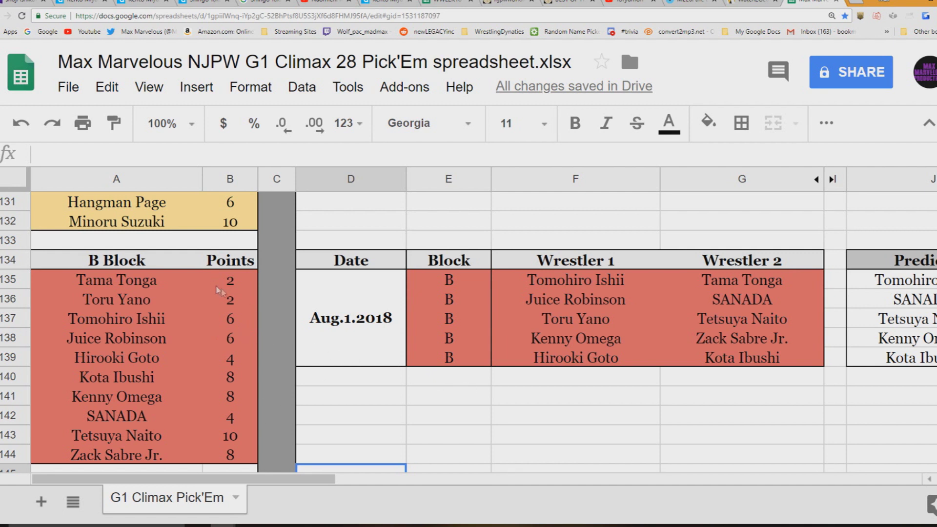
Examine the August 2 A Block matches, points standings and predictions.
left_click(670, 393)
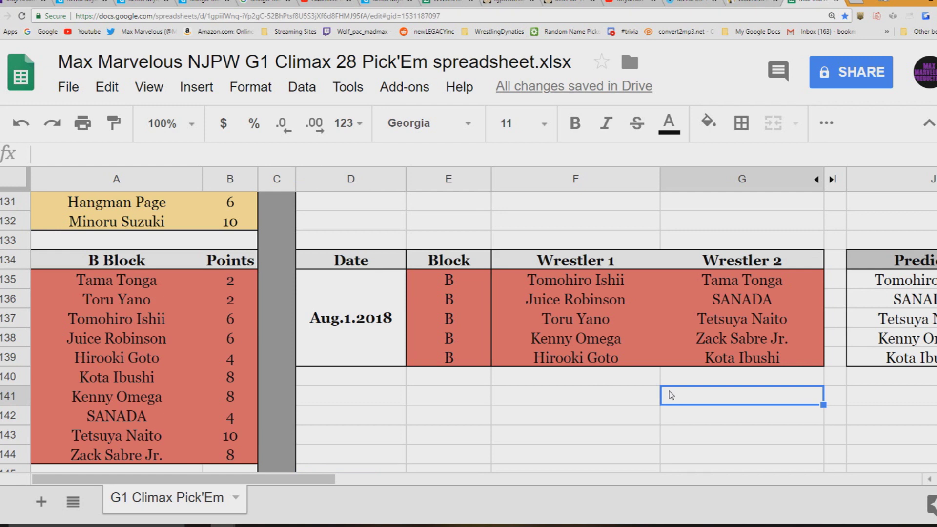
key("Down")
key("Down")
key("Down")
key("Down")
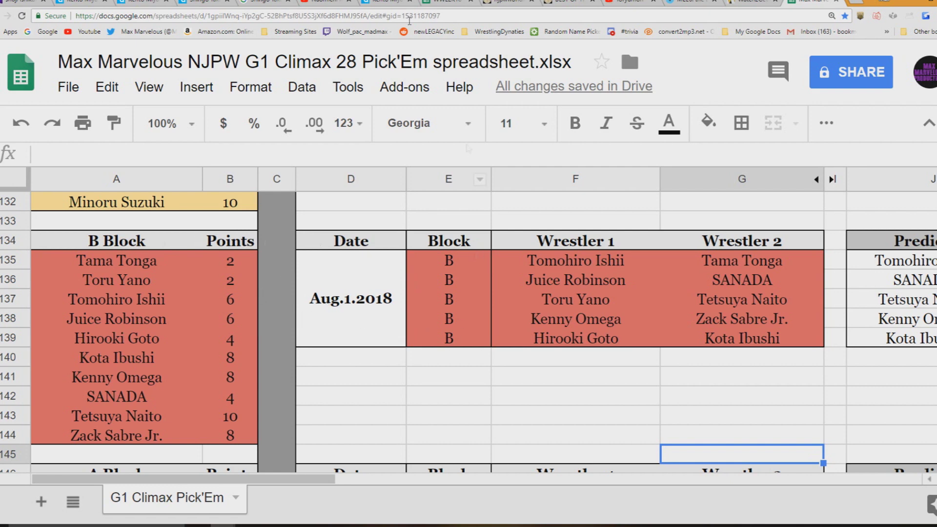
scroll(503, 235, "down", 2)
scroll(503, 235, "down", 1)
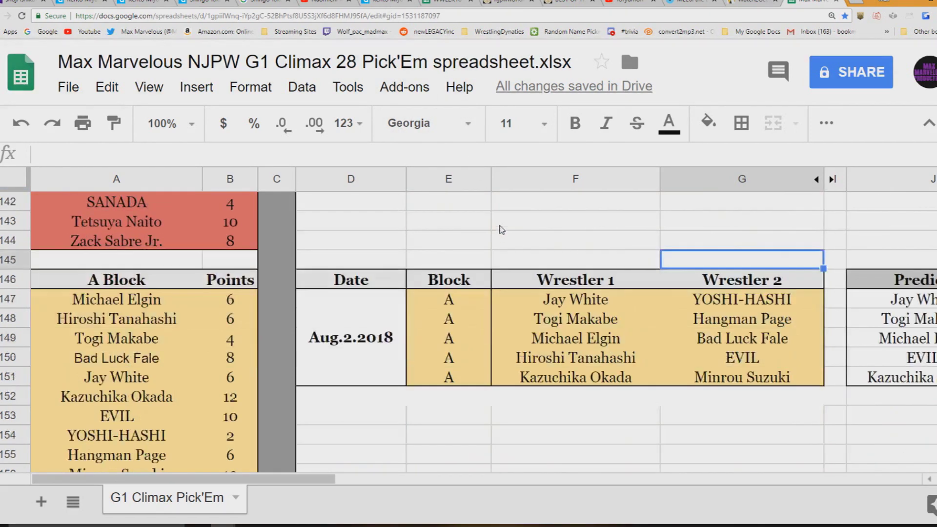
key("Right")
key("Right")
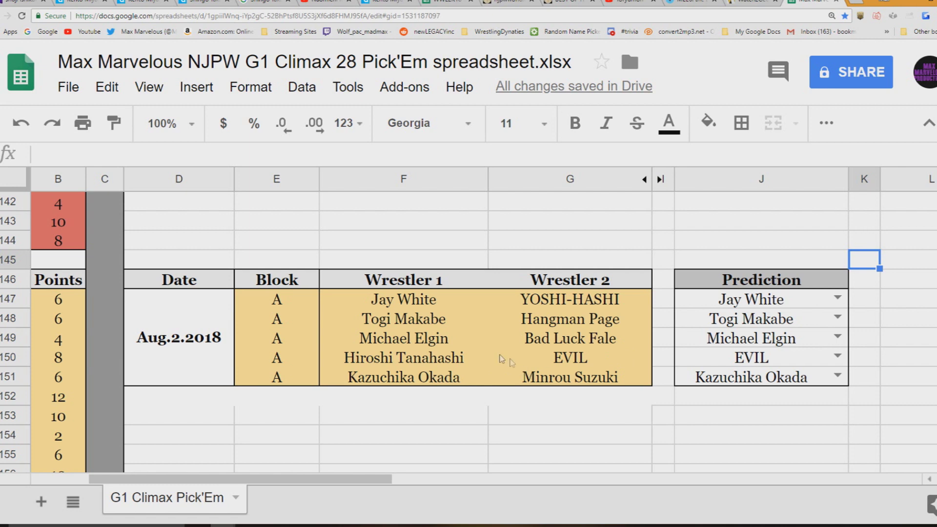
scroll(503, 375, "down", 1)
scroll(503, 375, "up", 1)
Examine the August 4 B Block matches and predictions, plus the full B Block points standings.
scroll(322, 389, "down", 4)
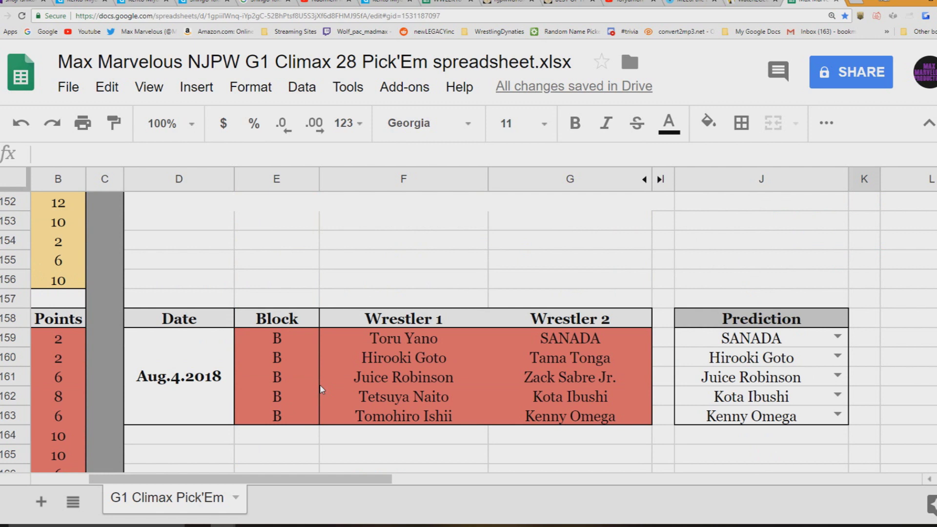
scroll(327, 433, "down", 1)
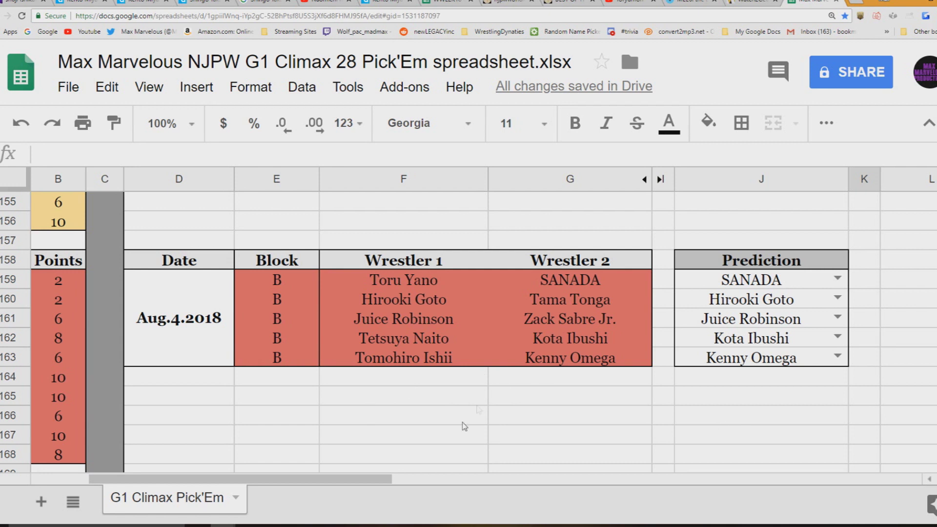
left_click_drag(386, 480, 360, 482)
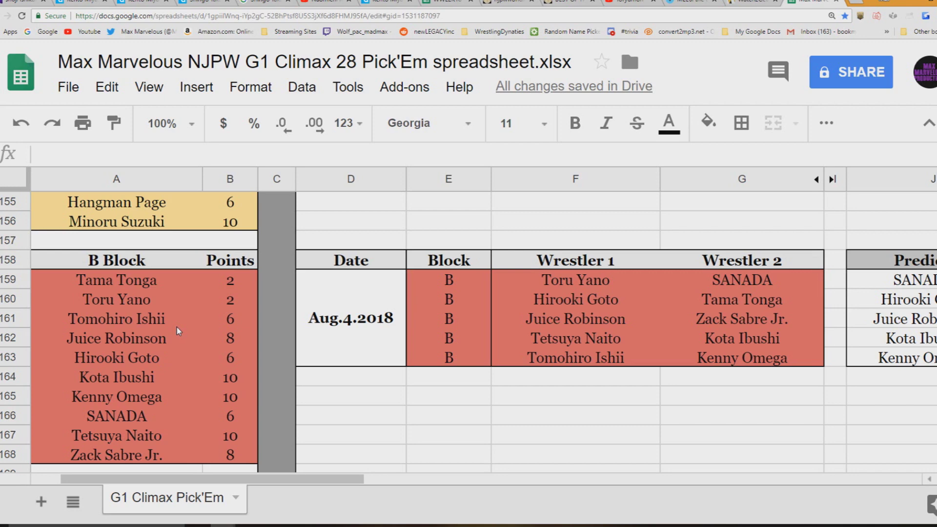
scroll(425, 368, "down", 2)
scroll(454, 314, "up", 1)
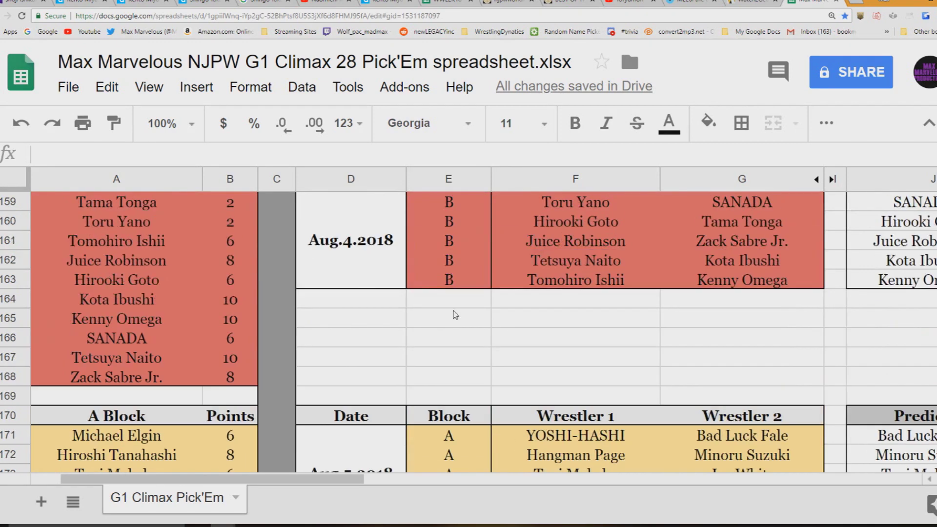
Examine the August 5 A Block matches and predictions along with the A Block points standings.
scroll(454, 315, "down", 3)
scroll(576, 381, "up", 1)
left_click(578, 381)
key("Right")
key("Right")
key("Right")
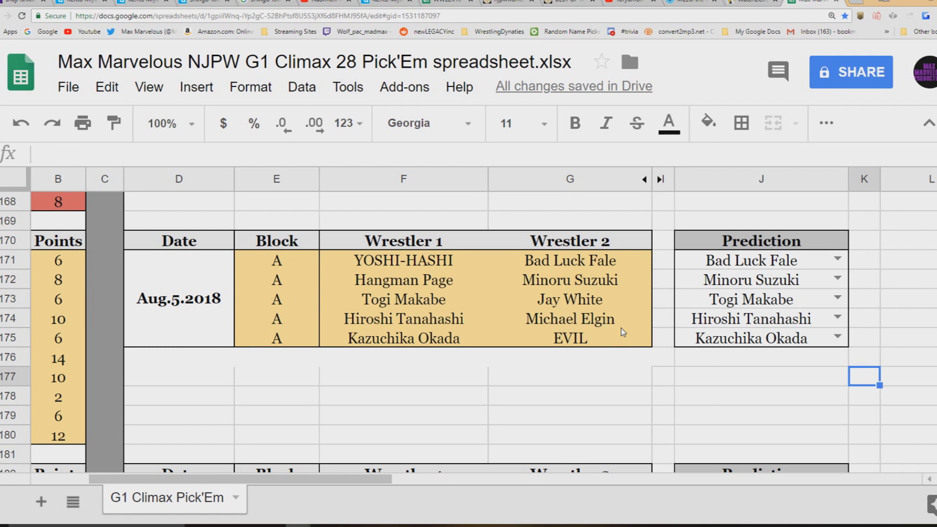
left_click(167, 379)
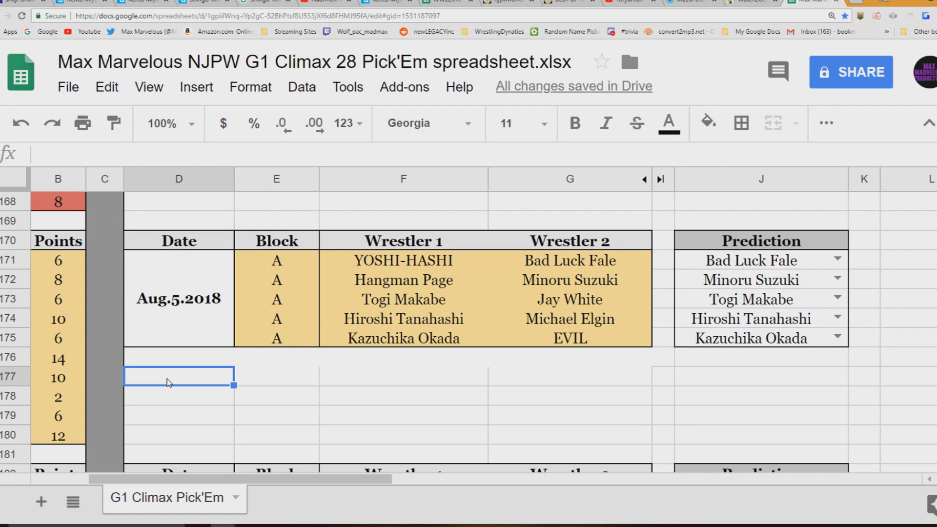
key("Left")
key("Left")
key("Left")
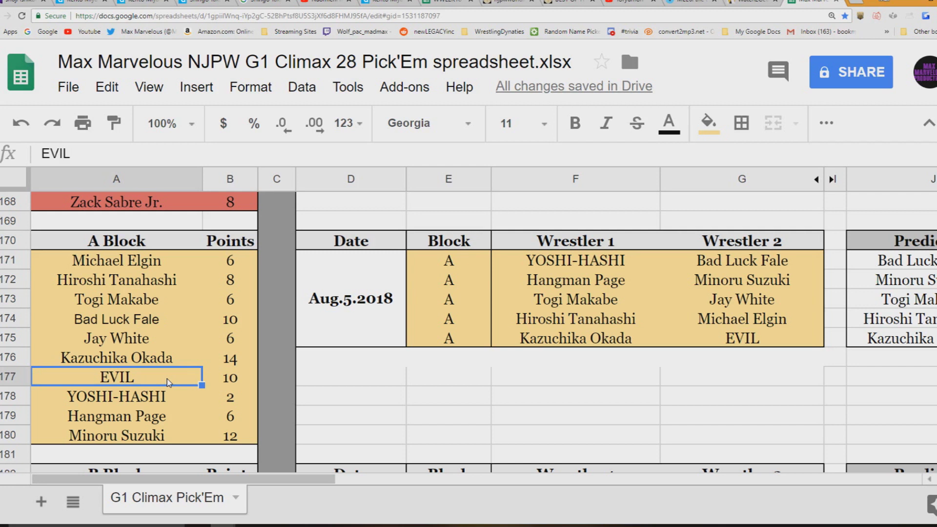
key("Right")
key("Right")
key("Right")
key("Right")
key("Right")
key("Right")
key("Left")
key("Left")
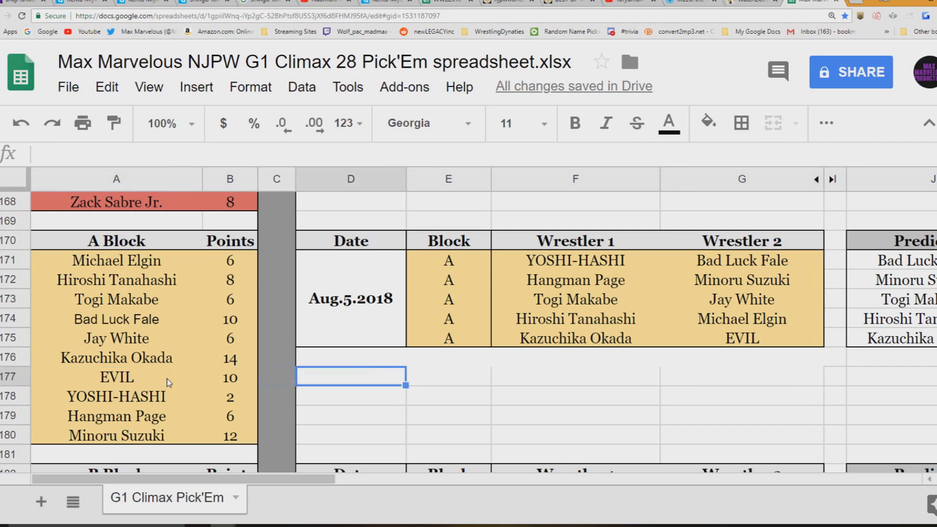
left_click(167, 379)
key("Up")
key("Up")
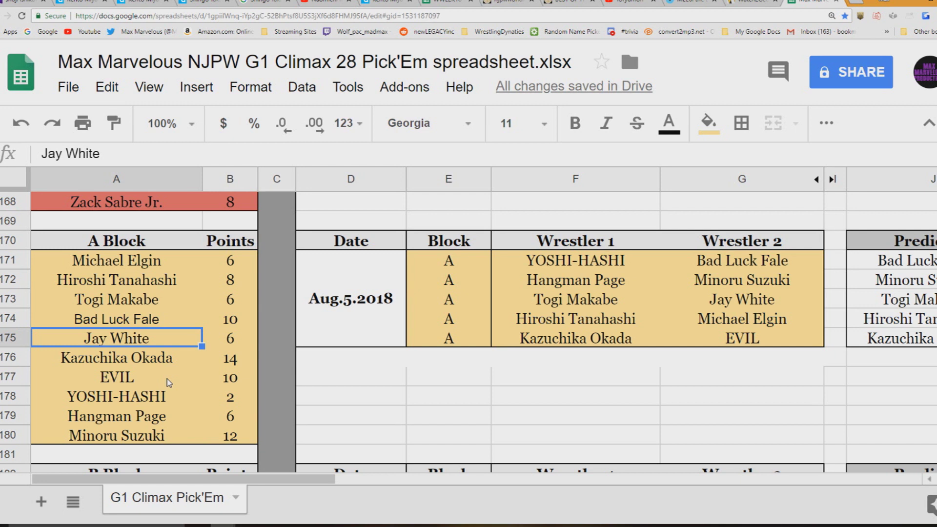
key("Right")
key("Right")
key("Right")
key("Right")
key("Down")
key("Right")
key("Left")
key("Left")
key("Left")
key("Left")
key("Left")
key("Up")
key("Down")
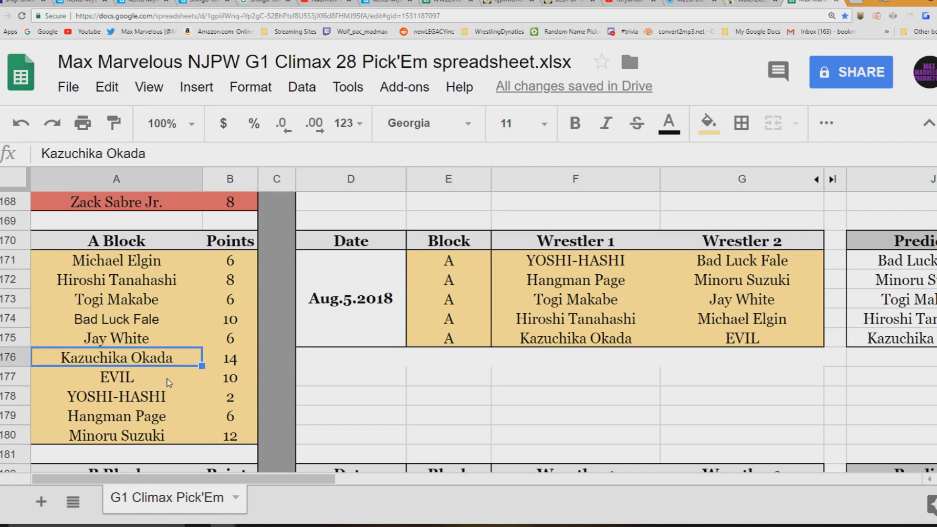
key("Right")
key("Right")
key("Right")
key("Right")
key("Right")
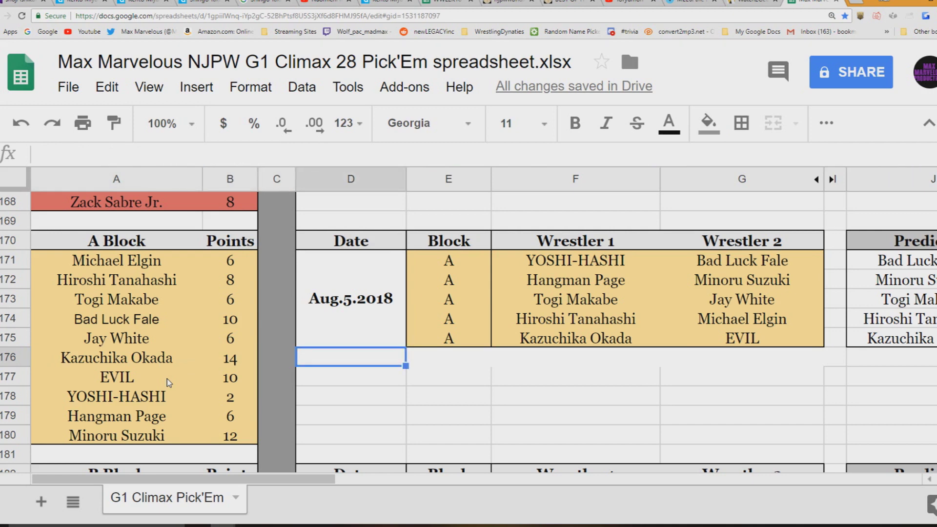
key("Right")
key("Right")
key("Right")
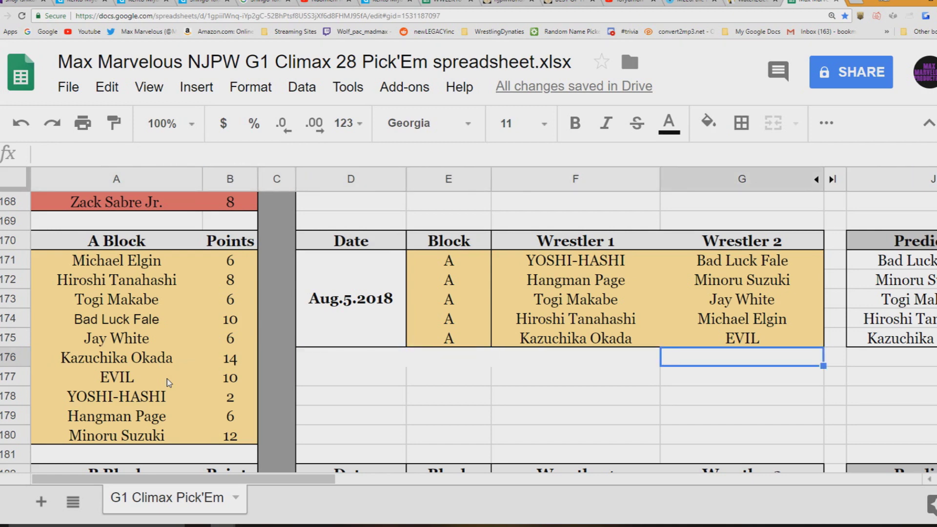
Examine the August 8 B Block matches and predictions.
key("Left")
key("Down")
key("Down")
key("Down")
key("Down")
key("Down")
key("Down")
key("Down")
key("Down")
key("Down")
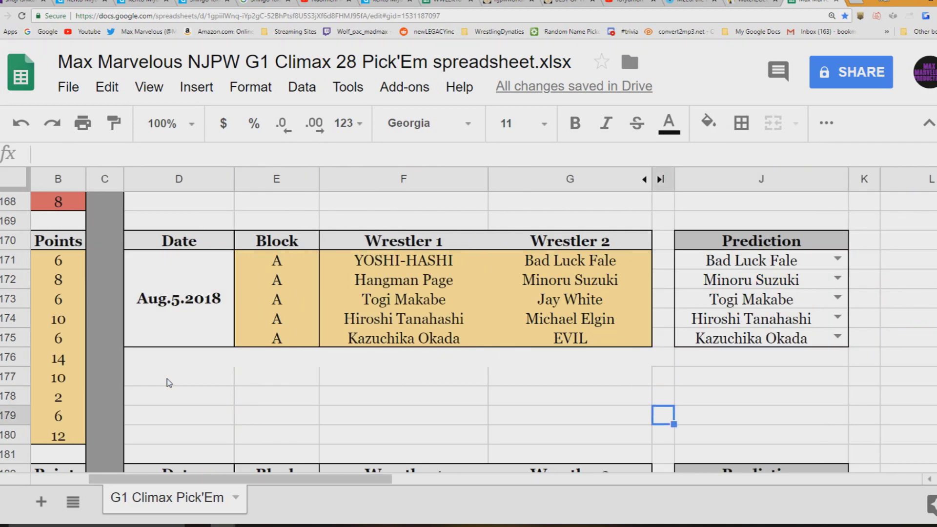
key("Left")
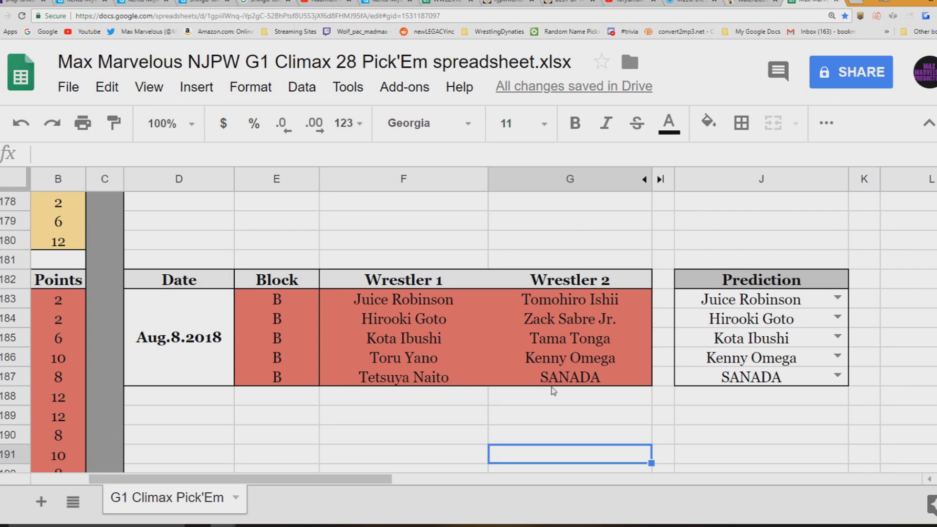
Examine the August 10 A Block matches and predictions.
scroll(520, 387, "down", 3)
scroll(520, 388, "up", 3)
scroll(454, 338, "down", 5)
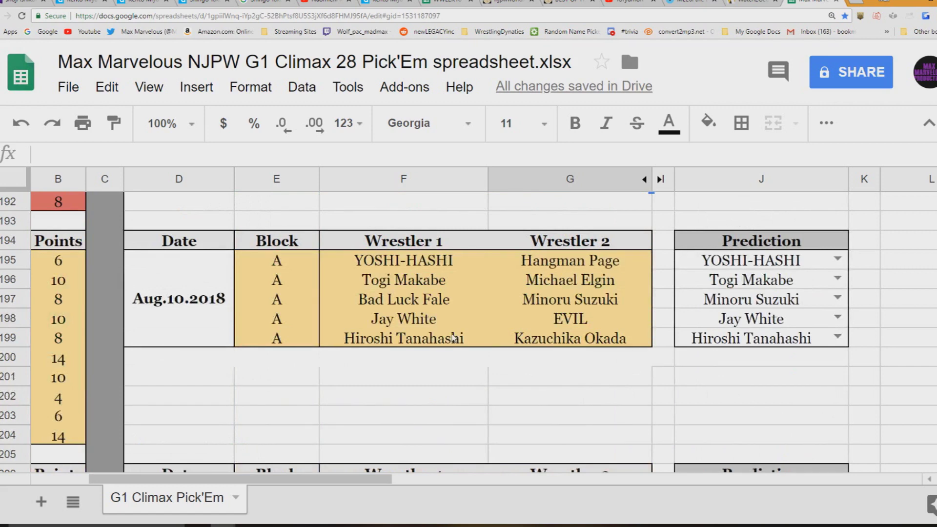
Compare the August 10 A Block matches and predictions with the A Block points standings.
scroll(453, 338, "down", 1)
scroll(453, 339, "up", 1)
scroll(453, 338, "down", 1)
scroll(453, 338, "up", 2)
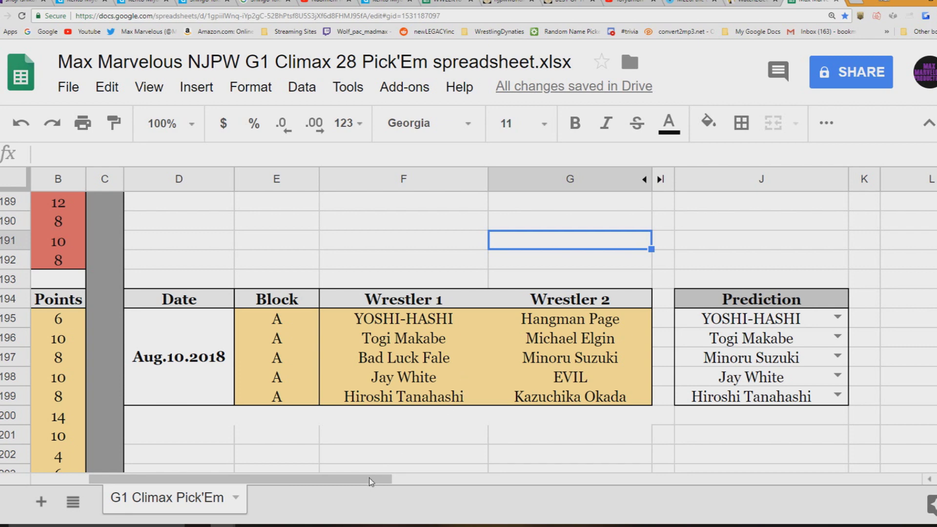
left_click_drag(371, 482, 344, 488)
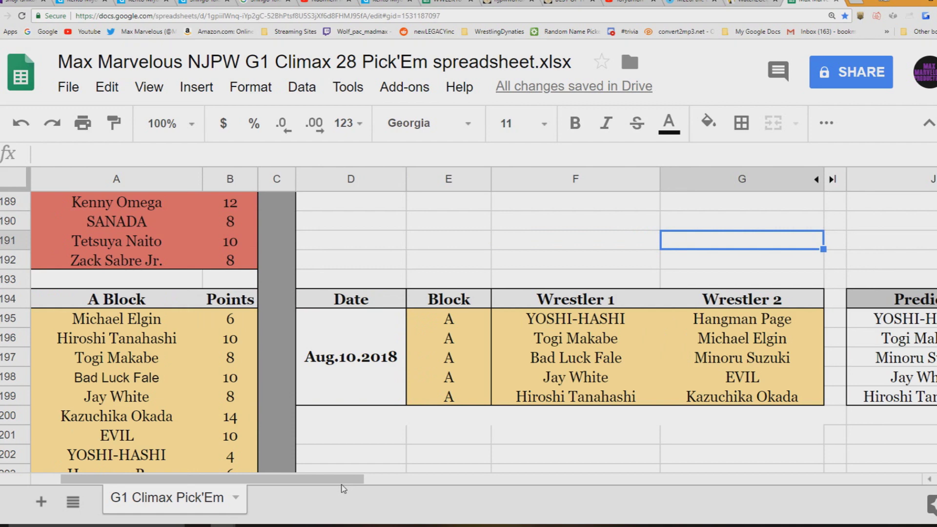
left_click_drag(344, 488, 421, 486)
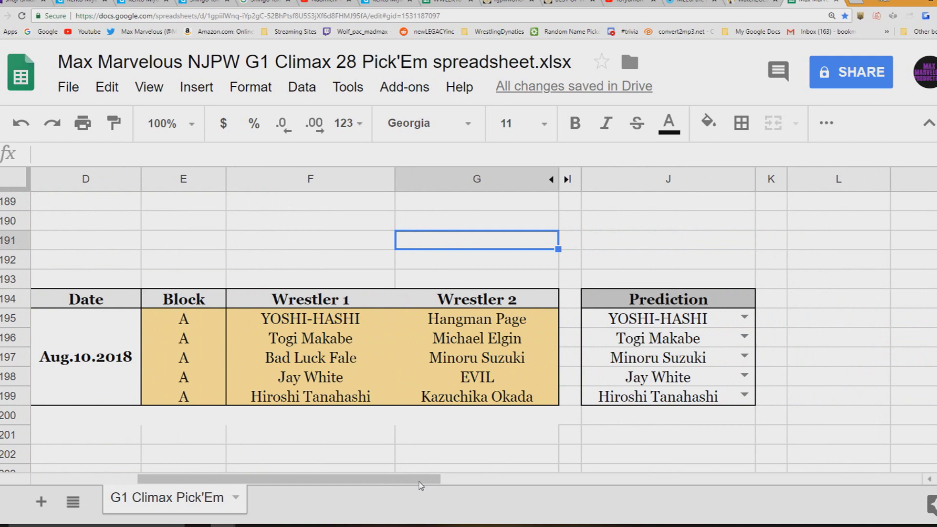
left_click_drag(421, 486, 352, 488)
scroll(371, 445, "down", 1)
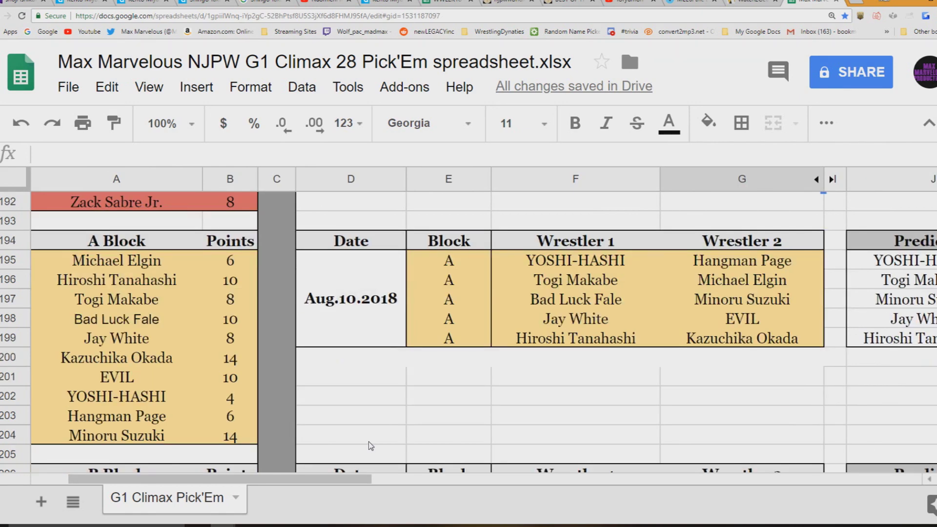
scroll(371, 445, "up", 1)
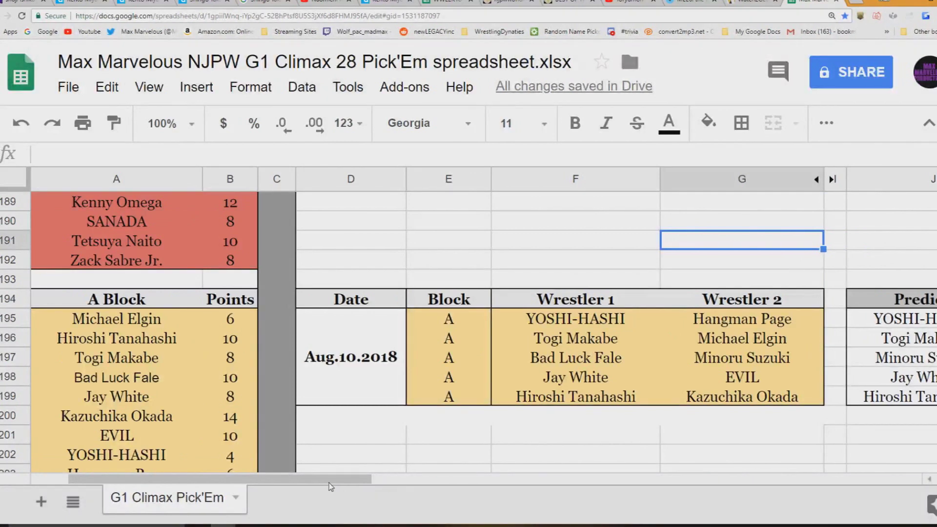
left_click_drag(329, 482, 382, 490)
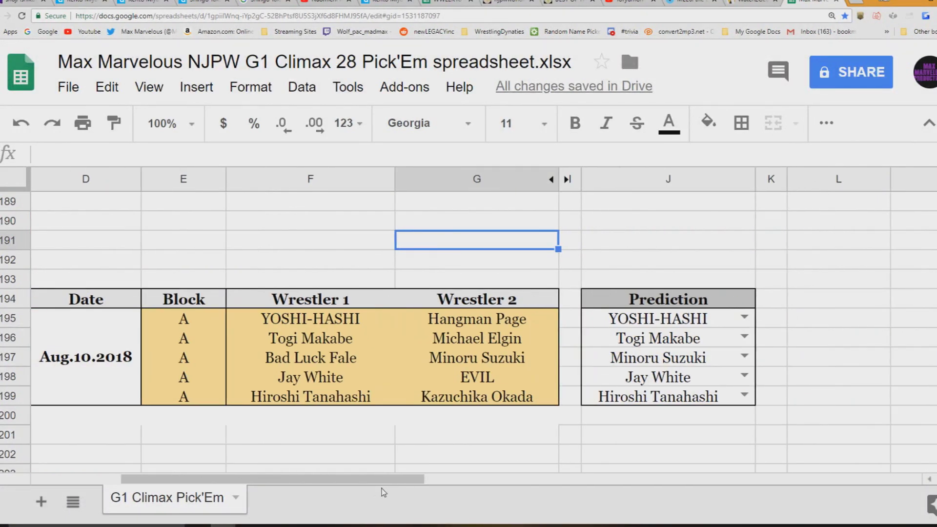
left_click_drag(382, 488, 363, 496)
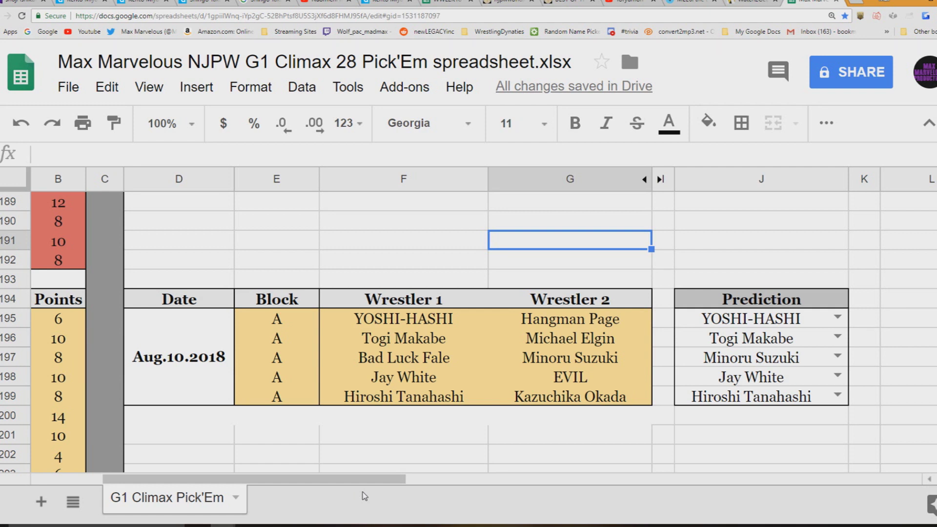
scroll(362, 492, "right", 2)
scroll(368, 485, "left", 2)
Change the August 11 B Block prediction for Juice Robinson versus Hirooki Goto to Hirooki Goto.
scroll(552, 326, "down", 5)
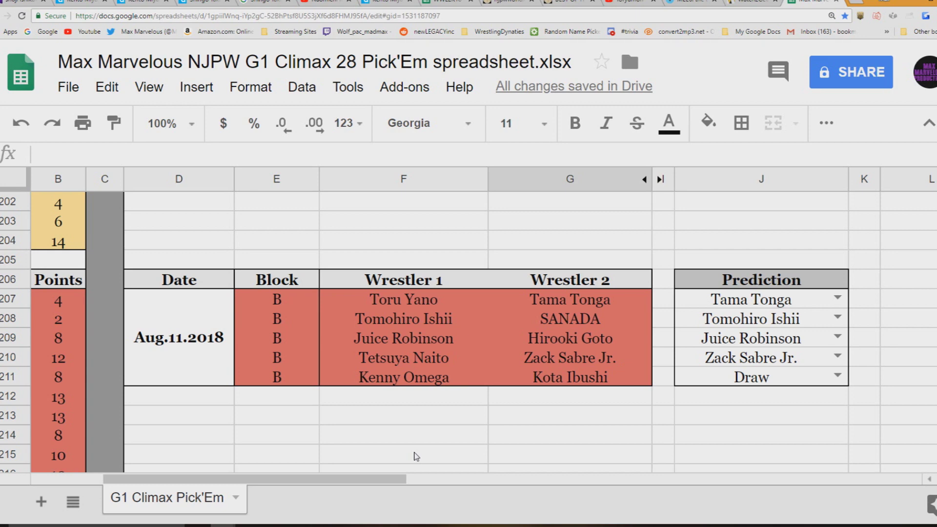
left_click_drag(370, 480, 327, 485)
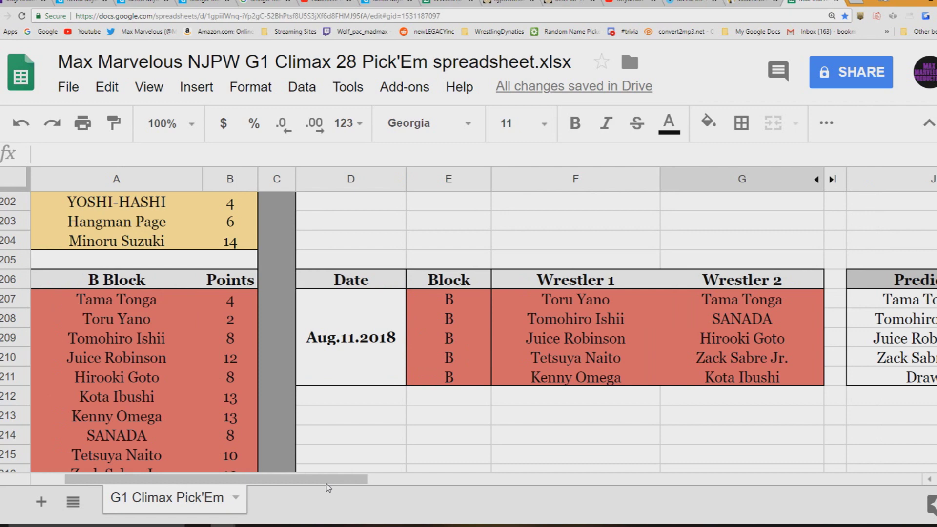
left_click_drag(328, 487, 359, 491)
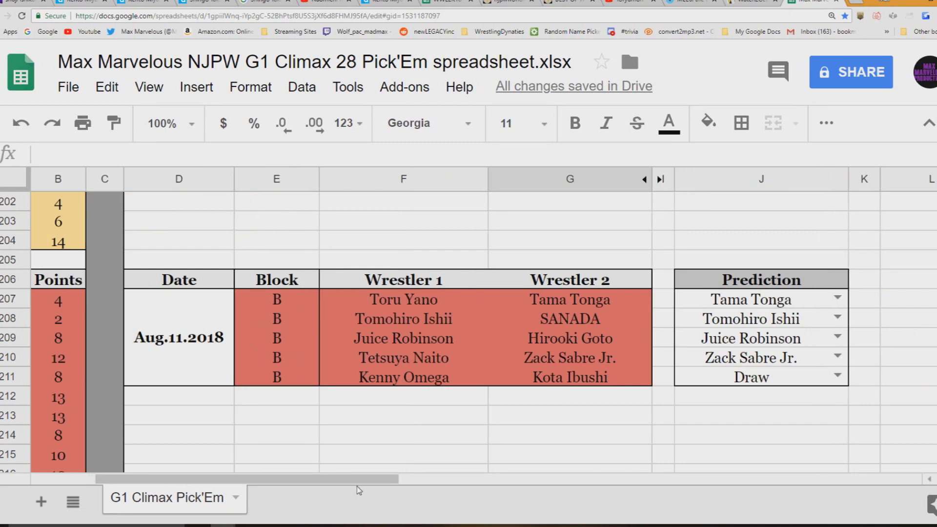
left_click_drag(356, 486, 316, 486)
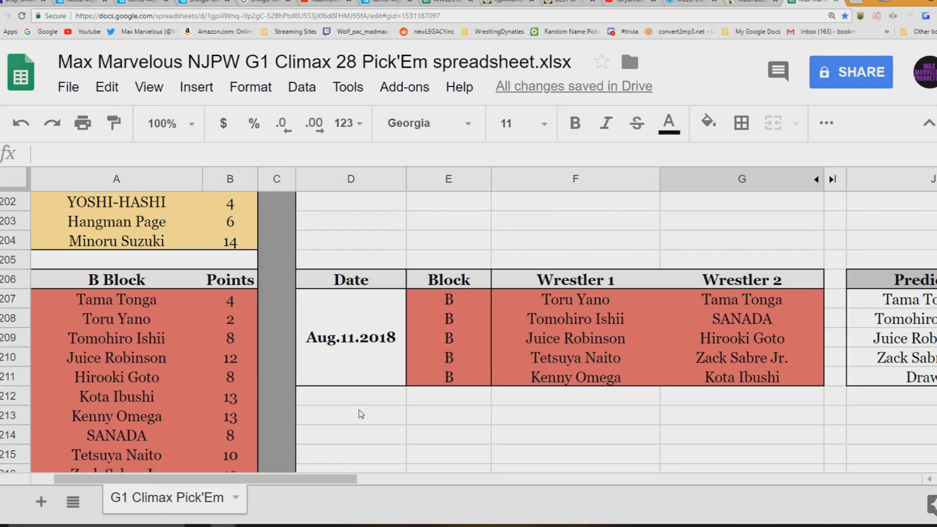
left_click_drag(343, 485, 385, 475)
left_click(754, 339)
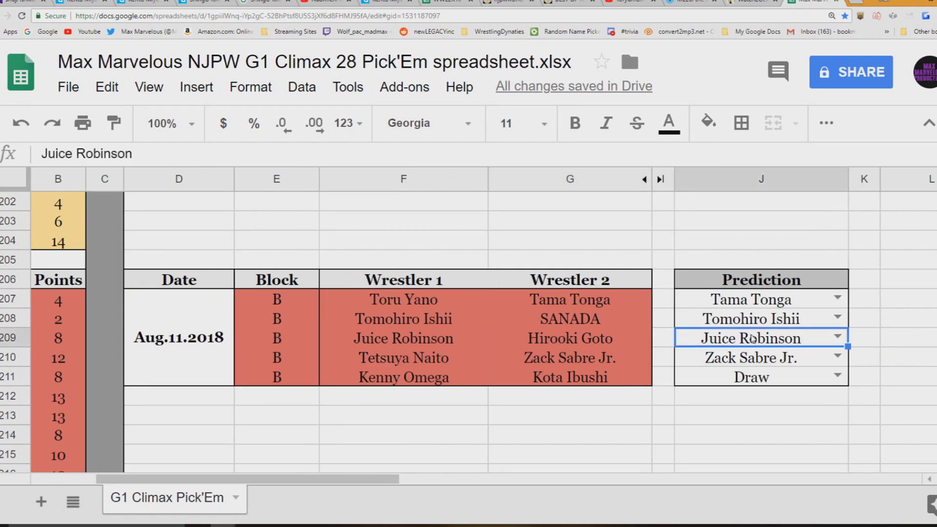
left_click(838, 337)
left_click(781, 289)
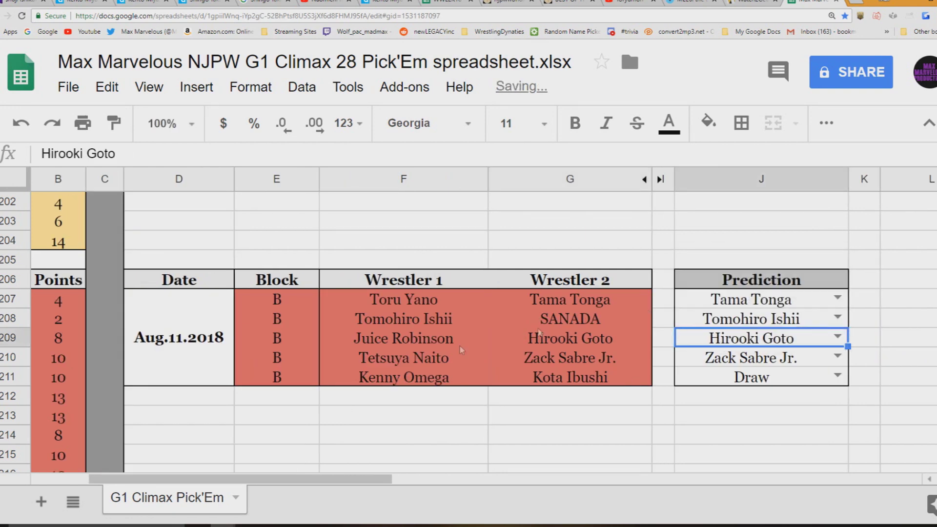
left_click(369, 416)
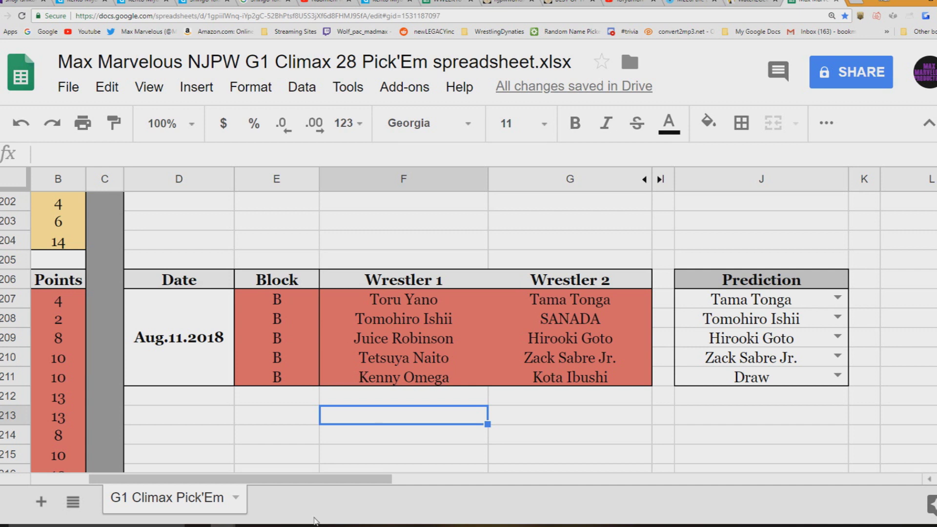
Compare the August 11 B Block predictions with the B Block points standings and the finals block winner picks.
left_click_drag(334, 480, 319, 480)
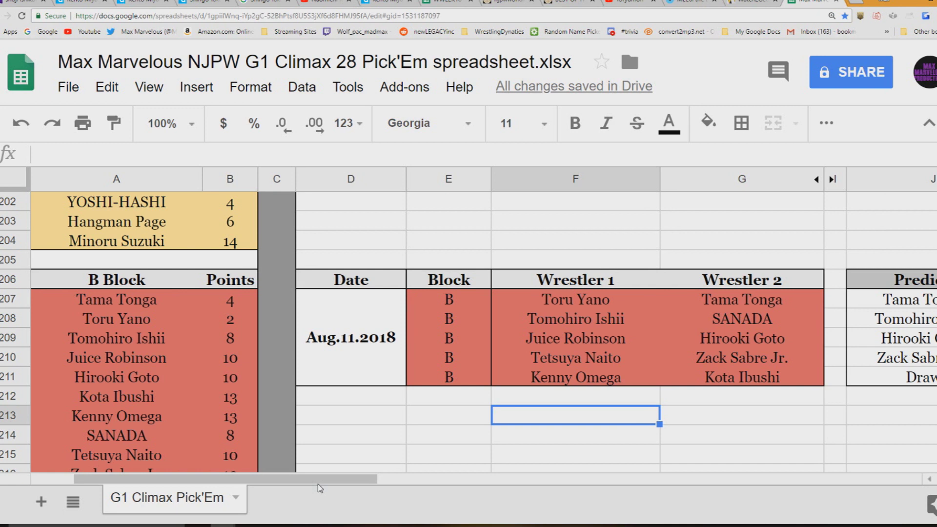
left_click_drag(318, 480, 341, 480)
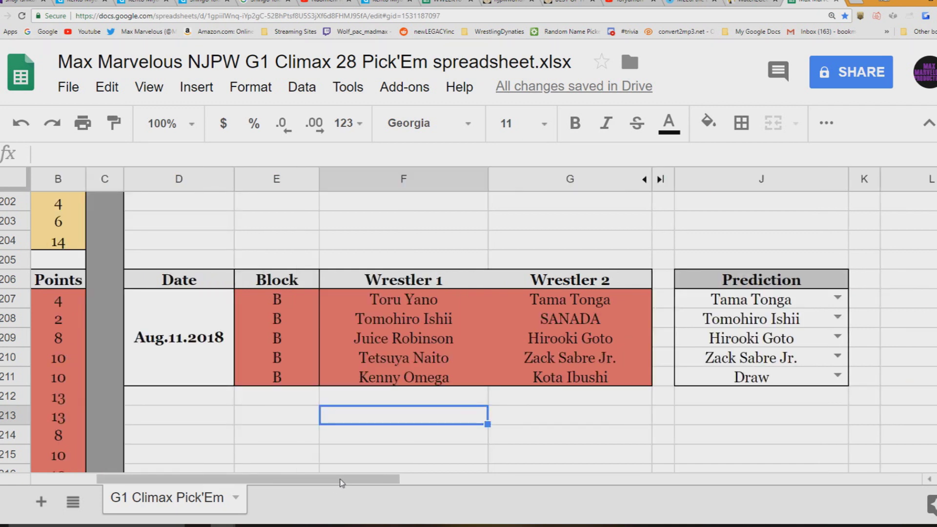
left_click_drag(341, 482, 307, 482)
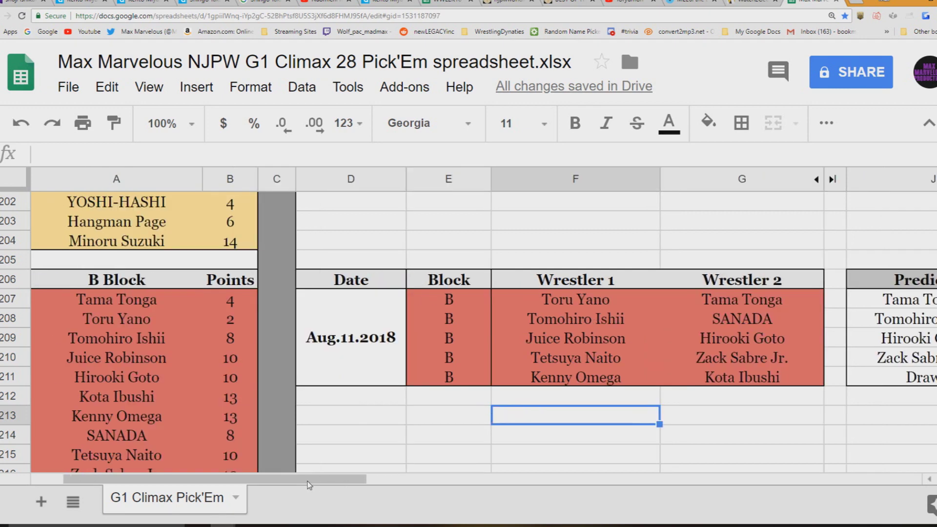
scroll(379, 435, "down", 1)
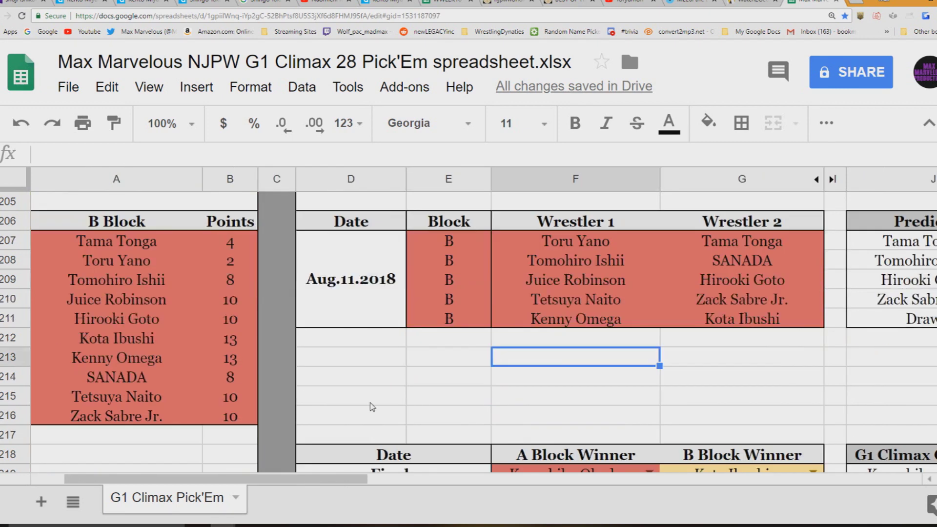
scroll(372, 407, "down", 1)
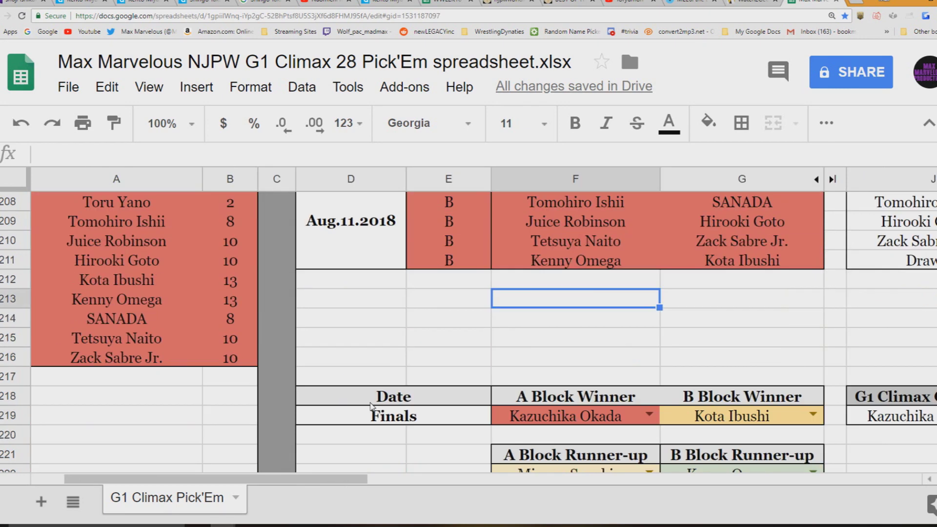
scroll(372, 408, "up", 2)
left_click_drag(346, 484, 430, 483)
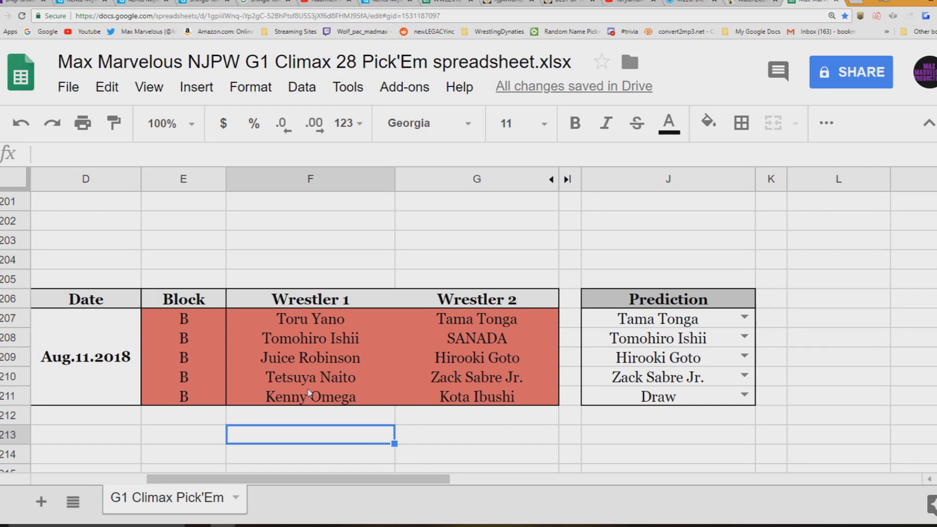
scroll(286, 429, "down", 1)
left_click_drag(295, 483, 223, 483)
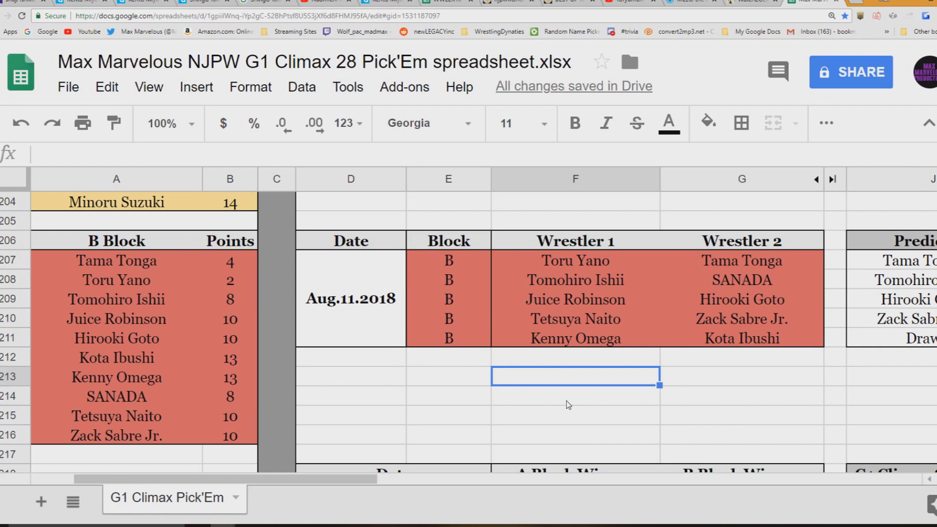
Review the earlier matches and predictions from August 8 back to July 15, focusing on each date's B Block card.
scroll(553, 411, "up", 3)
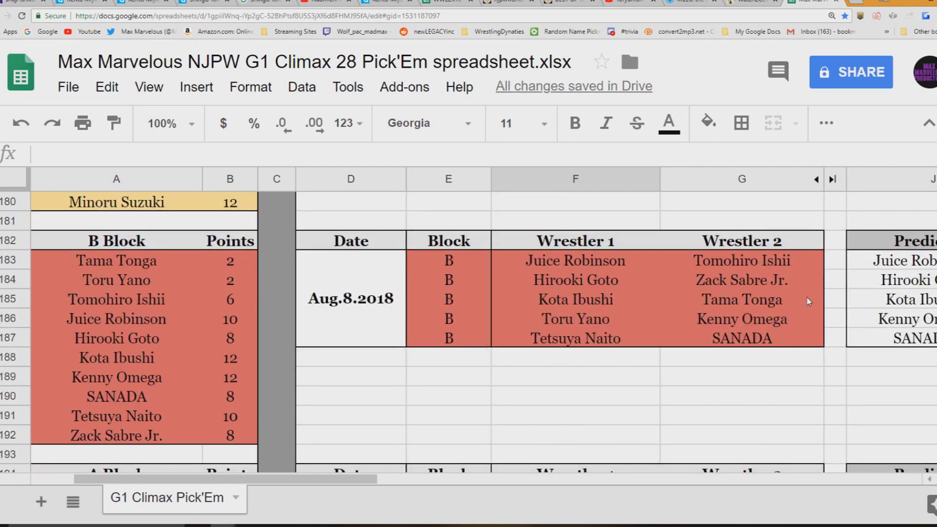
scroll(863, 322, "up", 4)
scroll(864, 327, "up", 5)
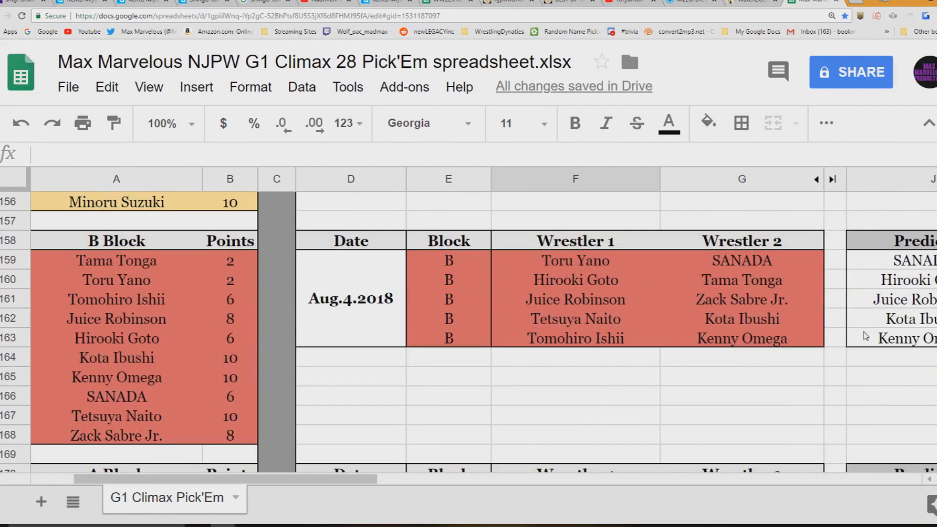
scroll(863, 336, "up", 4)
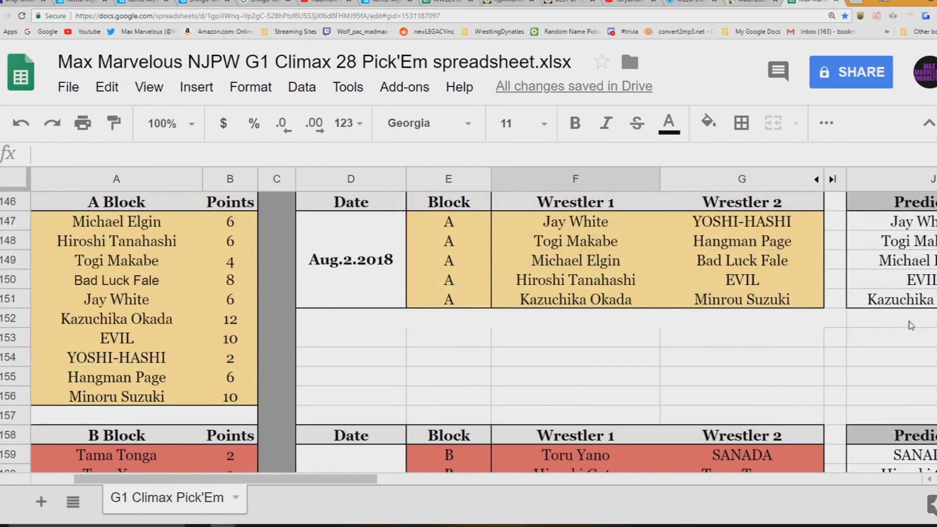
scroll(782, 366, "down", 3)
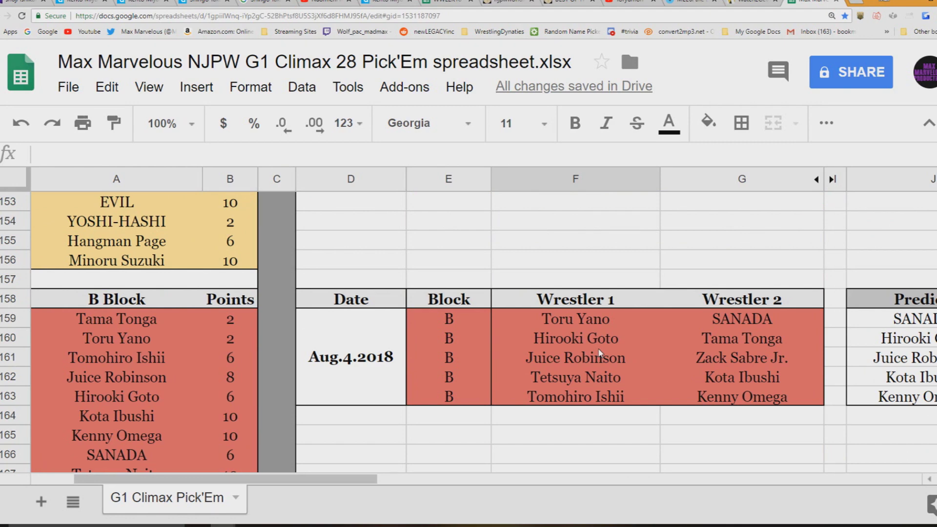
scroll(713, 317, "up", 5)
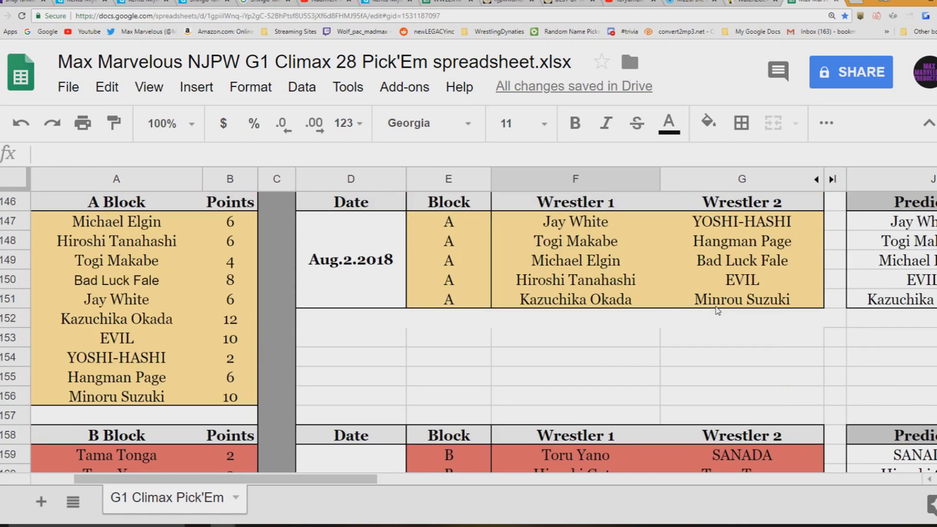
scroll(718, 311, "up", 3)
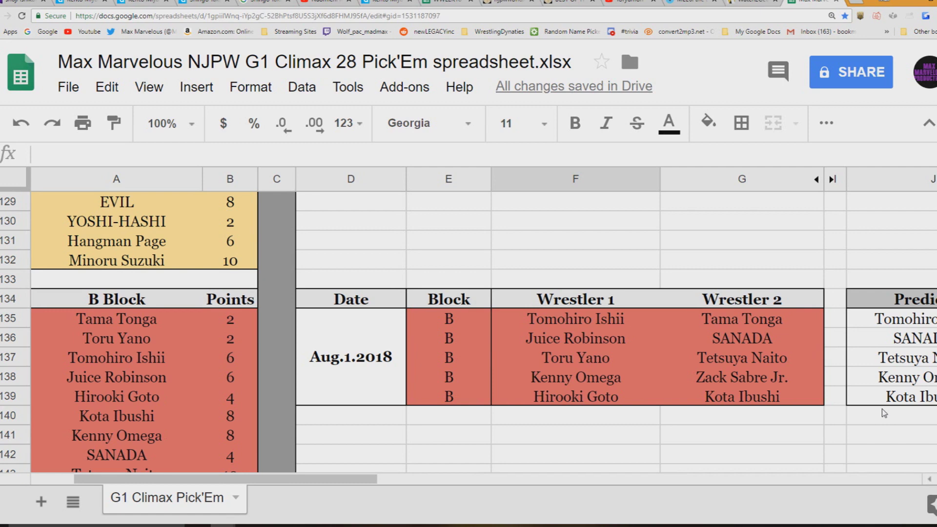
scroll(883, 413, "up", 7)
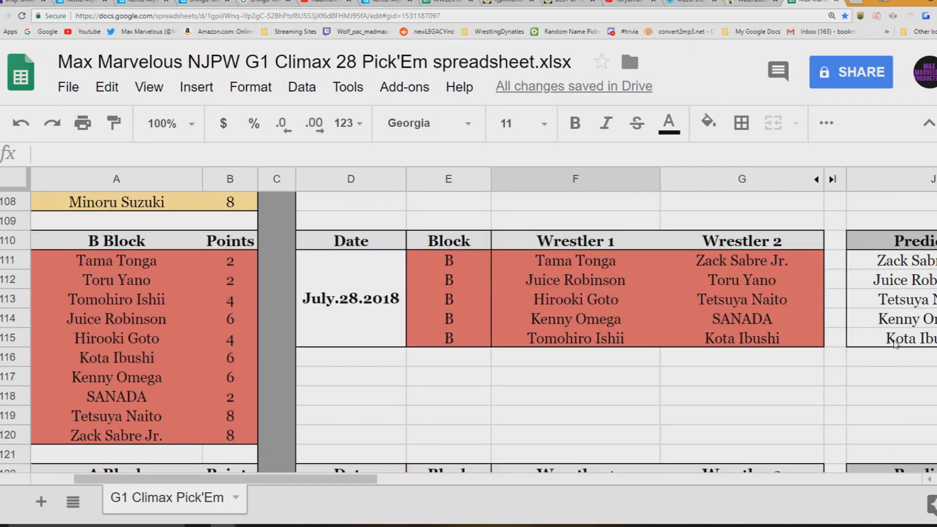
scroll(800, 348, "up", 8)
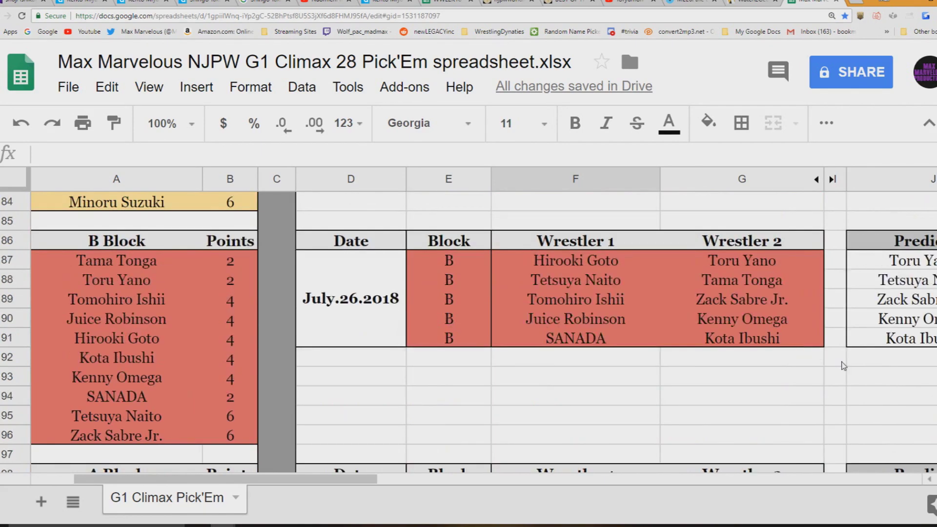
scroll(907, 341, "up", 8)
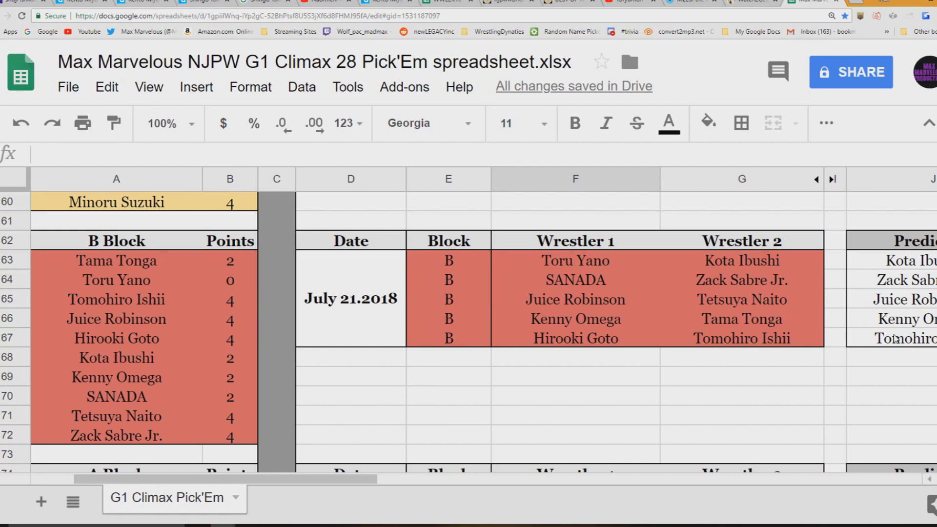
scroll(897, 264, "up", 9)
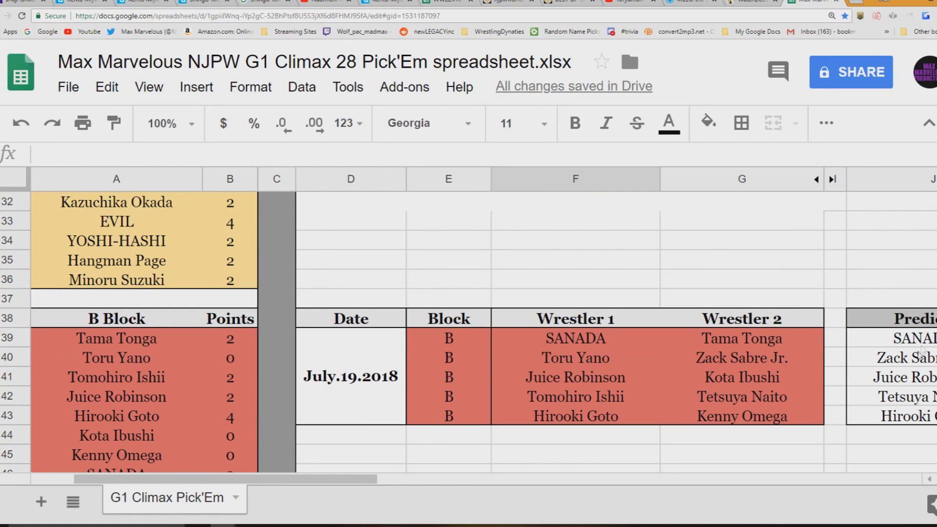
scroll(903, 403, "up", 3)
scroll(901, 403, "up", 3)
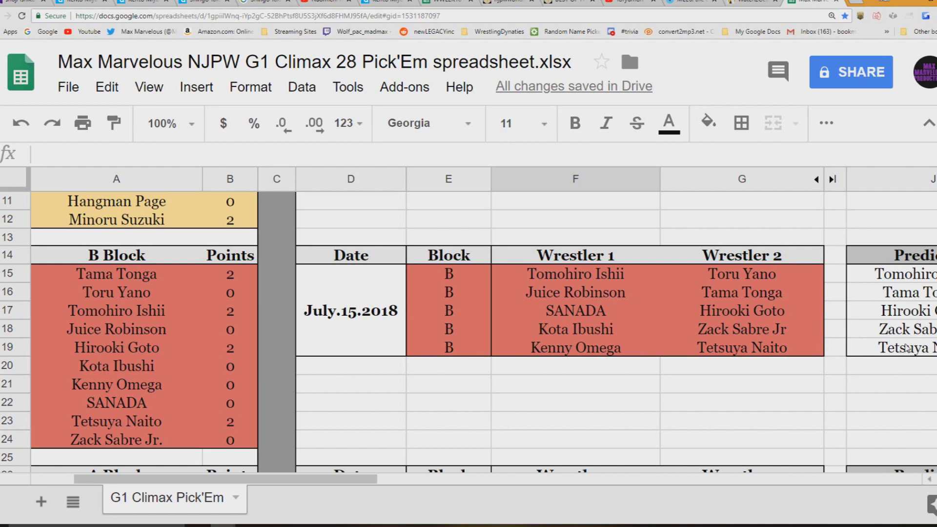
Return to the August 11 B Block section and the August 10 A Block matches and standings.
scroll(906, 348, "down", 5)
scroll(905, 347, "down", 20)
scroll(483, 332, "down", 17)
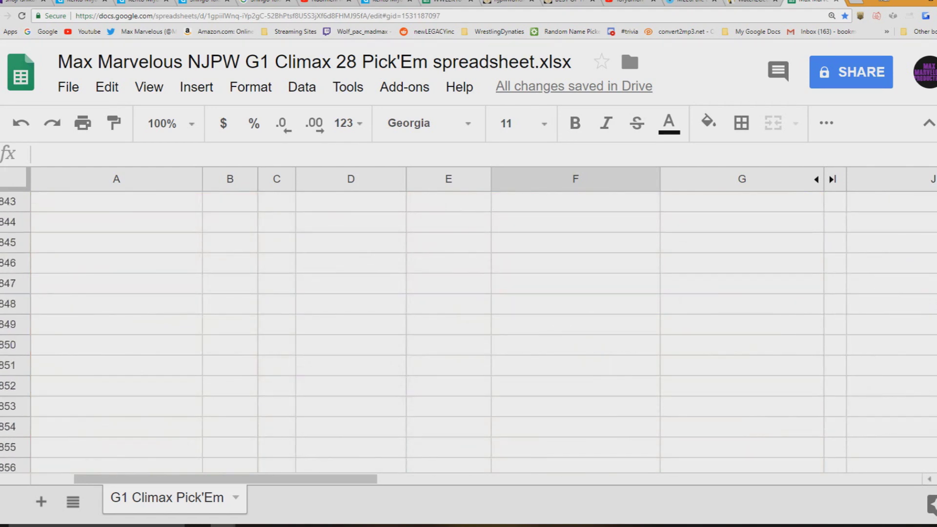
scroll(483, 332, "up", 20)
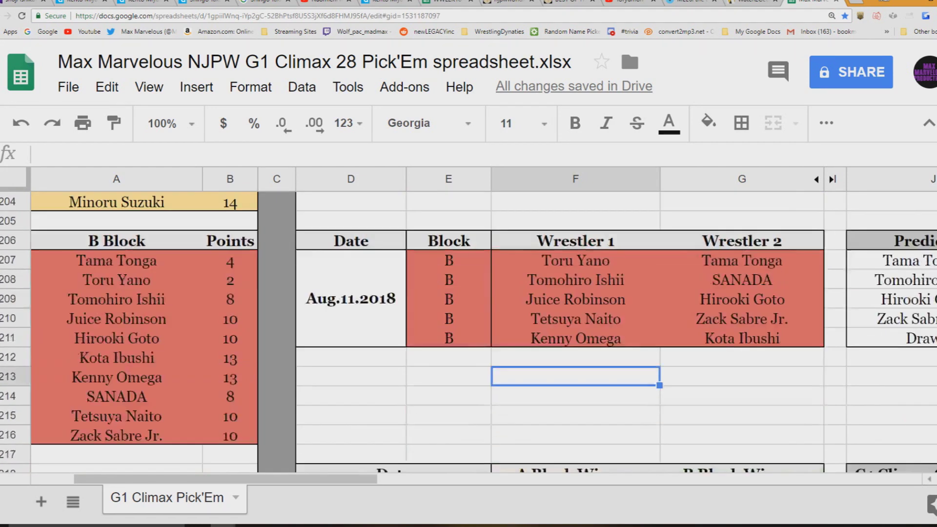
scroll(484, 332, "up", 9)
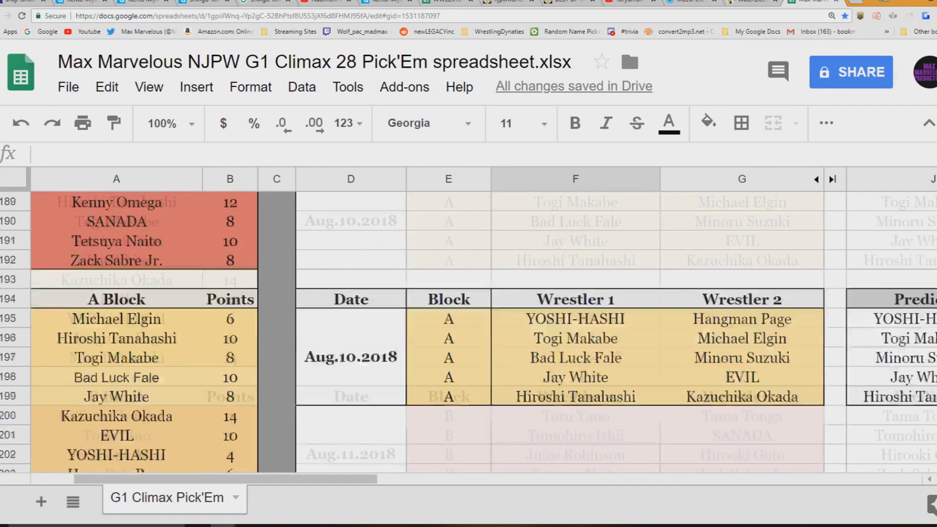
Compare the August 11 B Block matches and points standings with the finals block winner and runner-up picks.
scroll(483, 332, "up", 2)
scroll(484, 332, "down", 1)
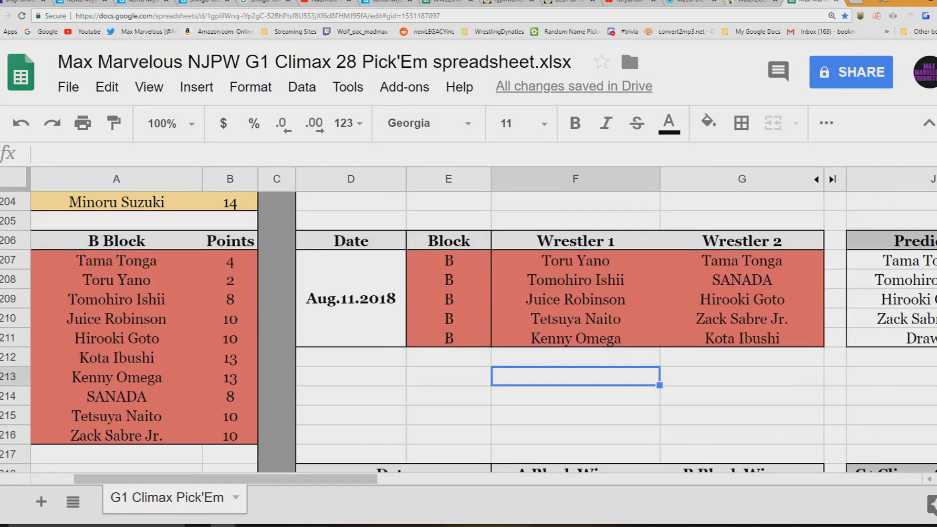
scroll(908, 319, "down", 2)
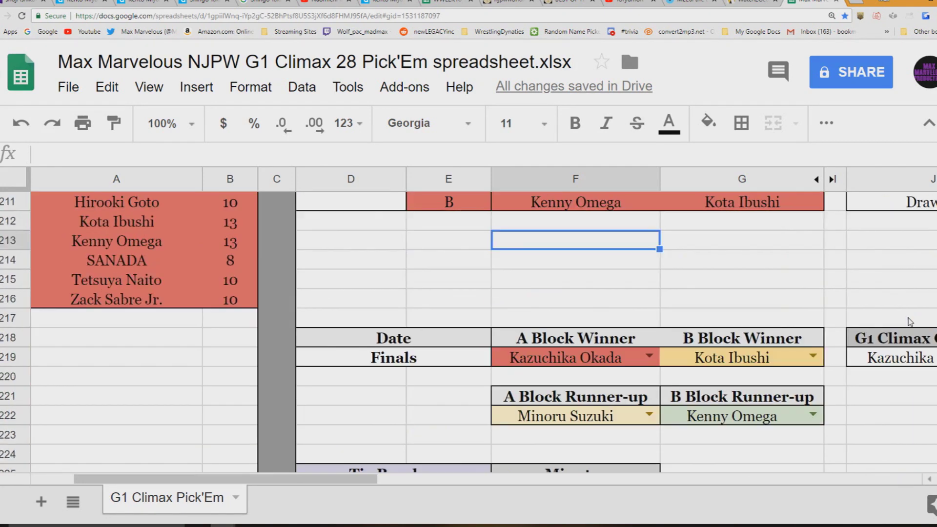
scroll(908, 319, "up", 1)
scroll(908, 319, "up", 1)
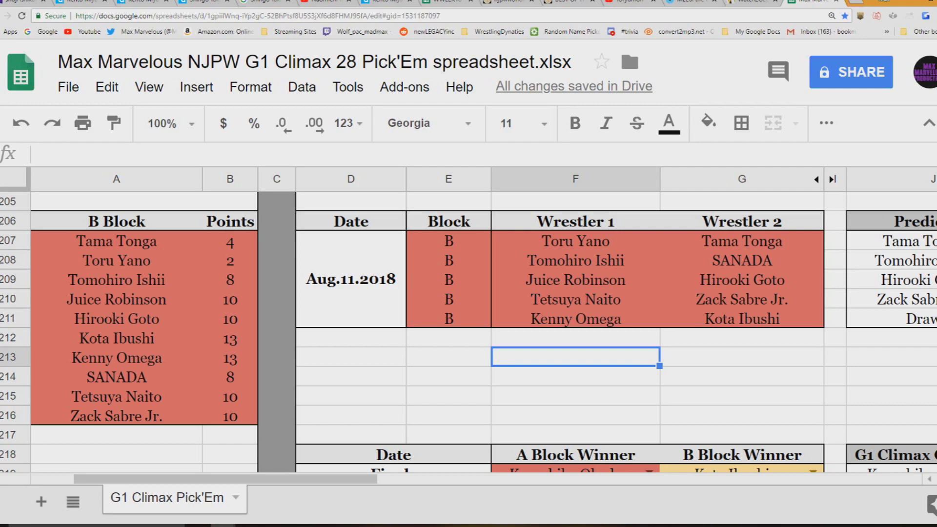
Review the B Block cards and predictions from July 15 through July 28 for a result to revise.
scroll(469, 332, "up", 20)
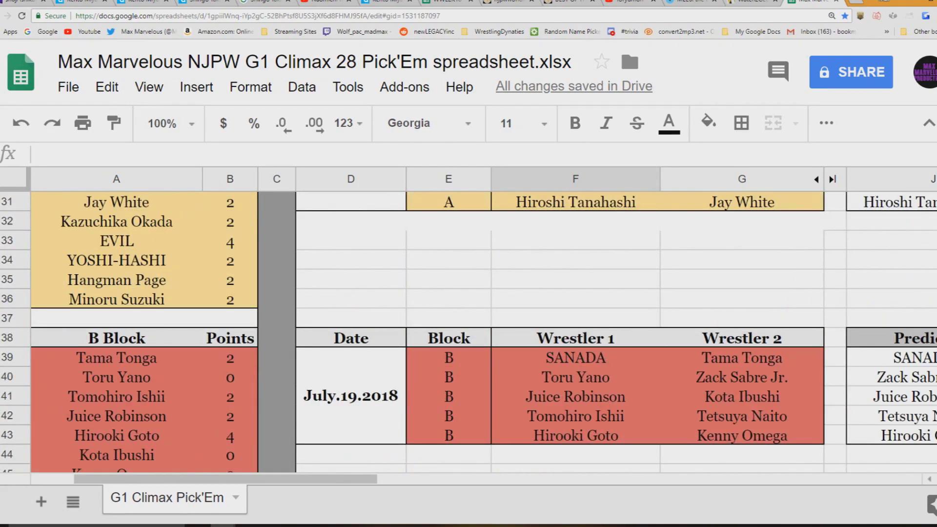
scroll(855, 322, "up", 8)
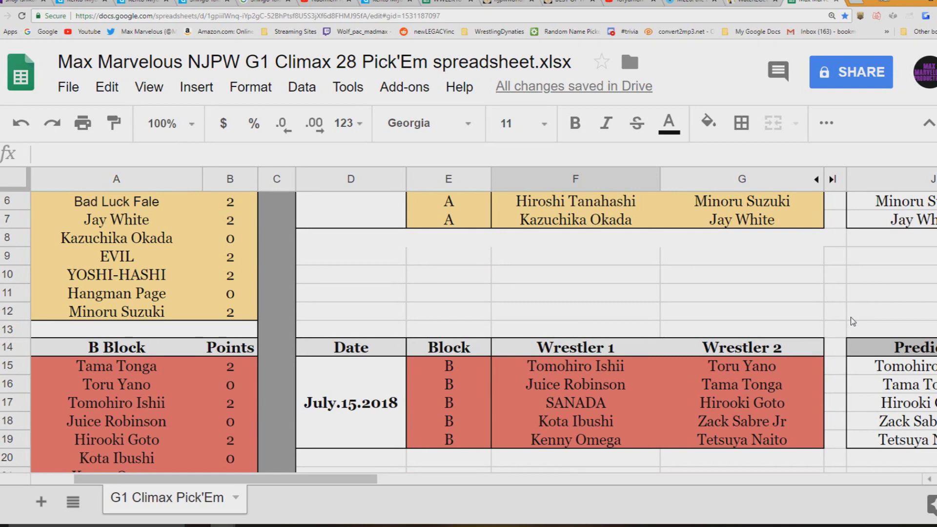
scroll(852, 322, "up", 2)
scroll(852, 321, "down", 10)
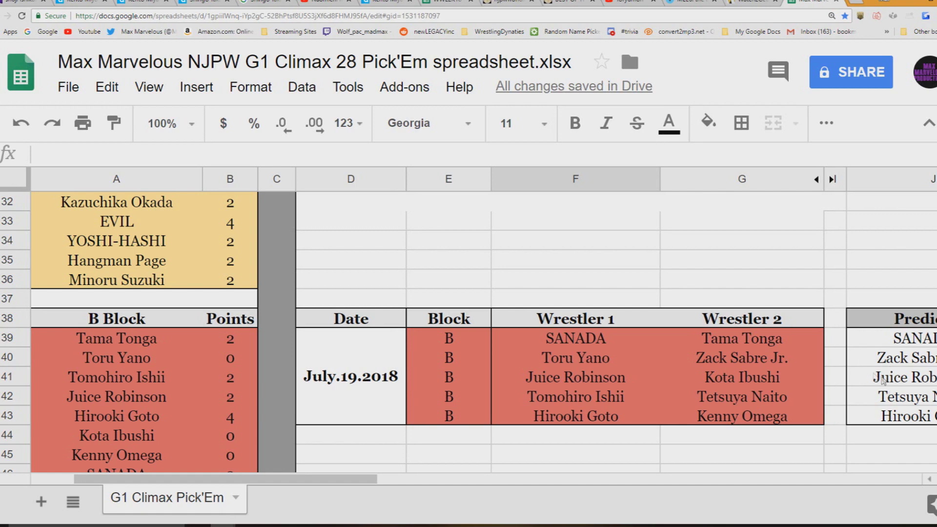
scroll(905, 382, "down", 2)
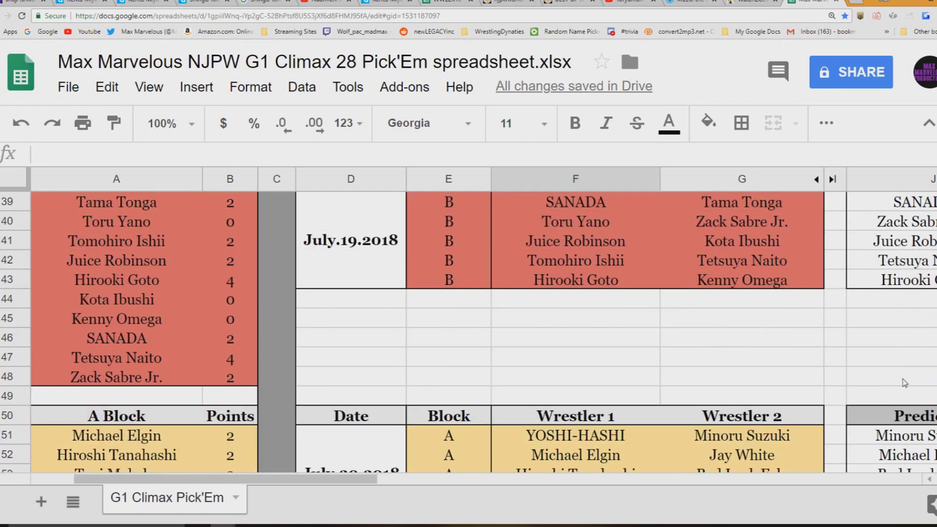
scroll(904, 382, "up", 1)
scroll(905, 382, "down", 5)
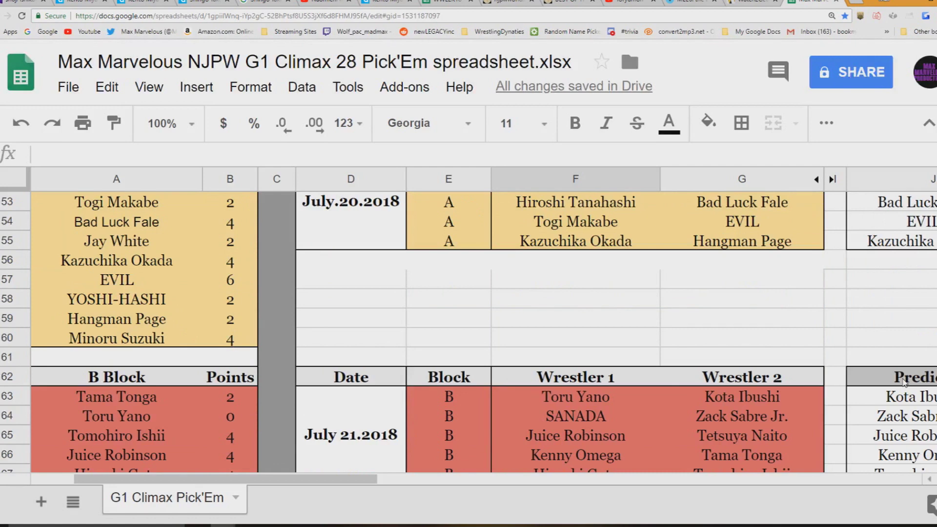
scroll(905, 382, "down", 1)
scroll(905, 376, "down", 2)
scroll(907, 380, "down", 5)
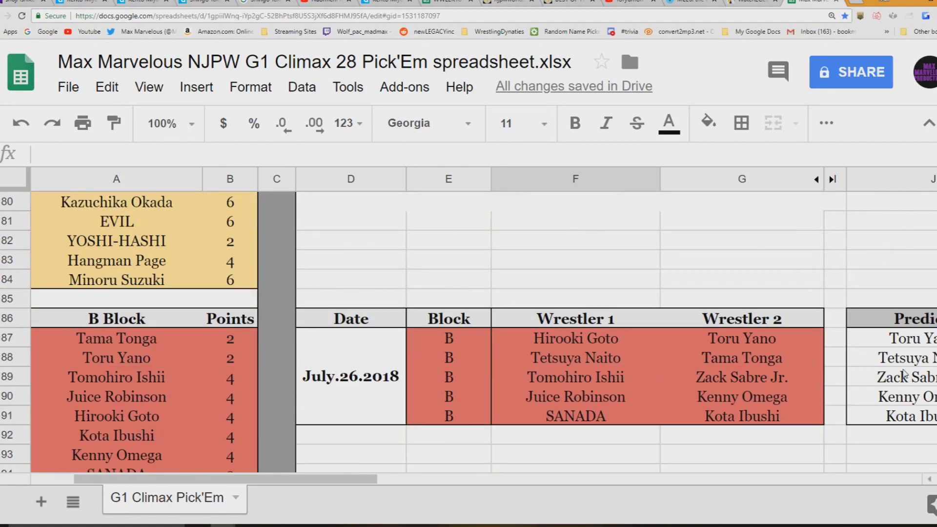
scroll(905, 374, "down", 2)
scroll(901, 393, "down", 5)
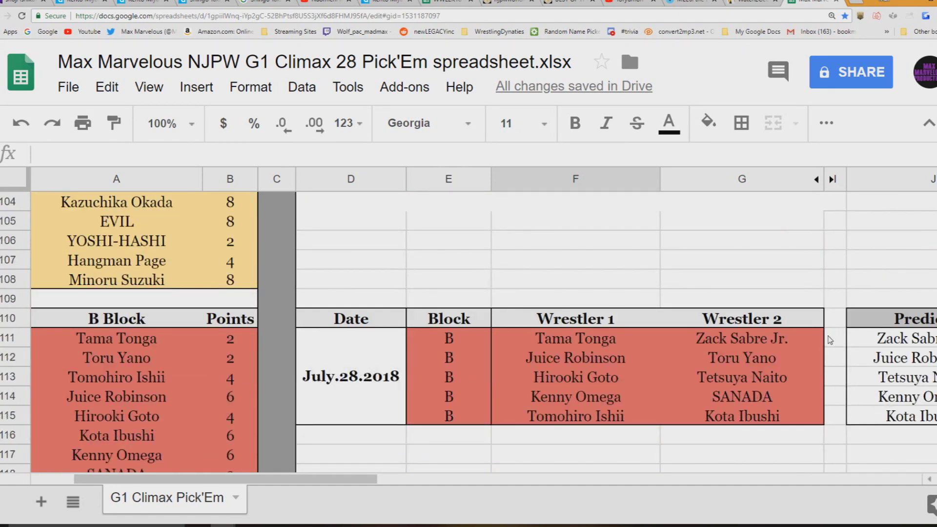
scroll(871, 375, "down", 2)
scroll(871, 374, "down", 7)
Change the July 15 B Block prediction for Kota Ibushi versus Zack Sabre Jr to Kota Ibushi.
scroll(869, 370, "up", 12)
scroll(866, 367, "up", 20)
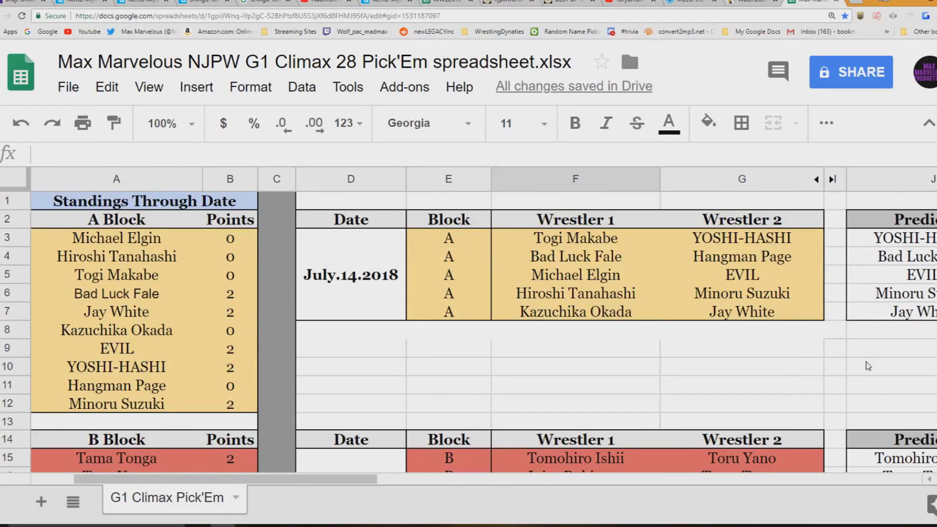
scroll(869, 366, "down", 2)
left_click(907, 387)
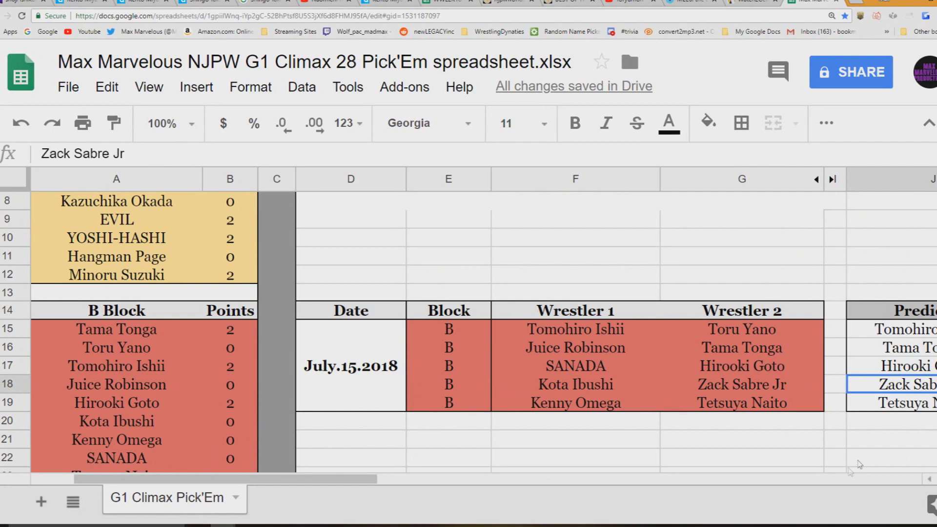
left_click_drag(315, 486, 346, 486)
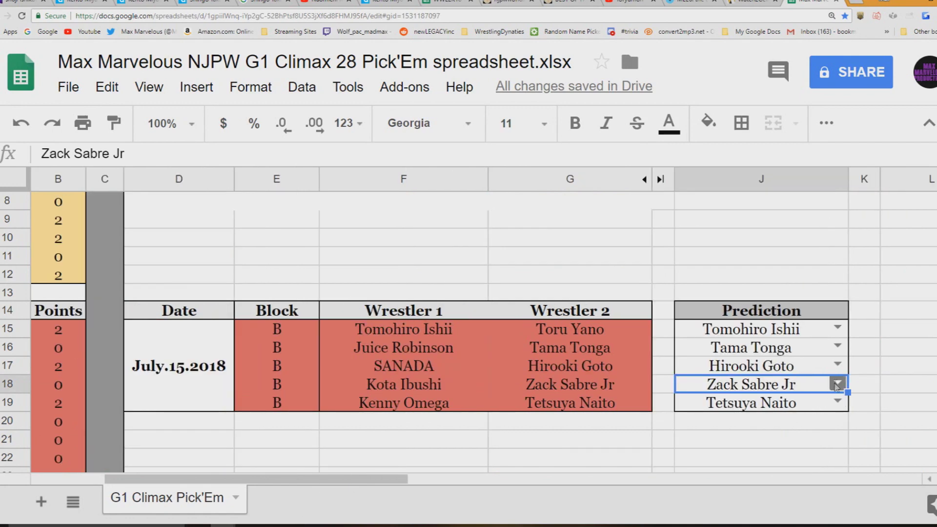
left_click(837, 385)
left_click(745, 330)
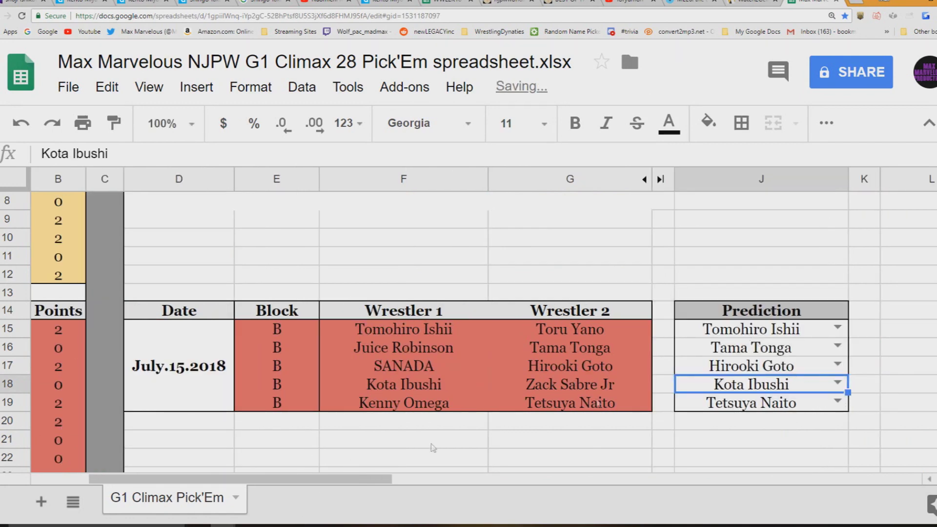
Check the recalculated B Block points standings beside the August 11 matches against the finals block winner picks.
scroll(469, 332, "down", 20)
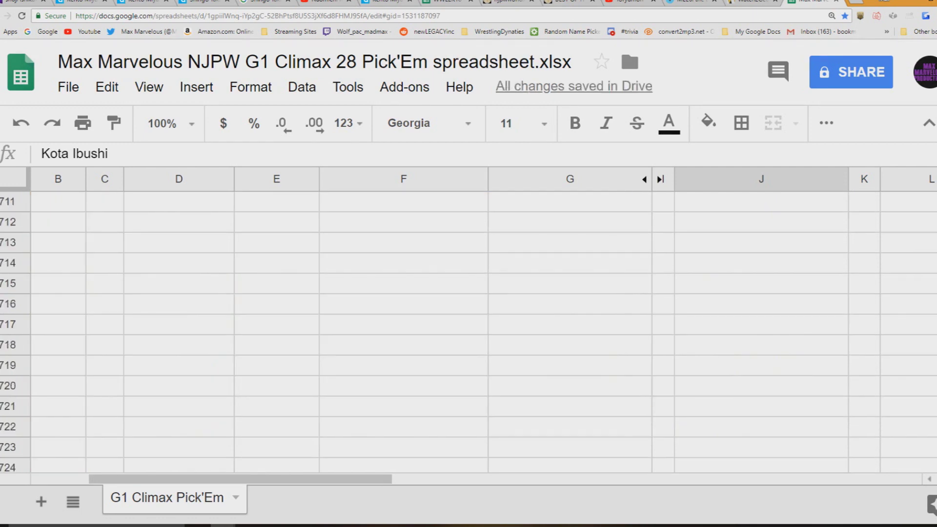
scroll(338, 459, "up", 10)
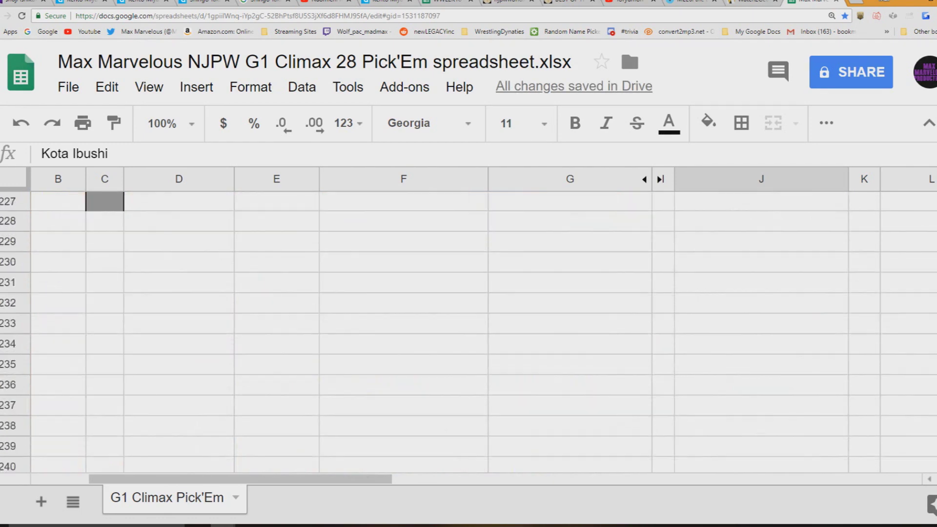
left_click_drag(339, 480, 244, 481)
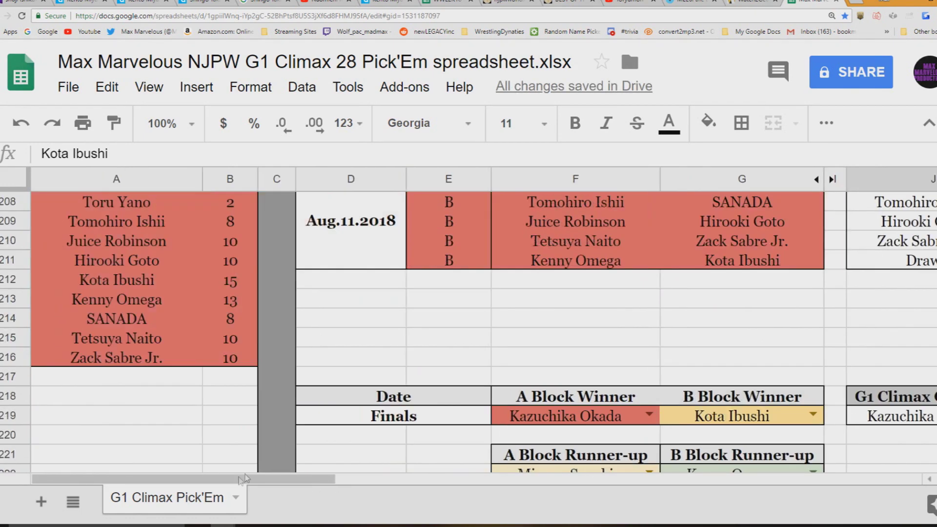
scroll(283, 390, "up", 1)
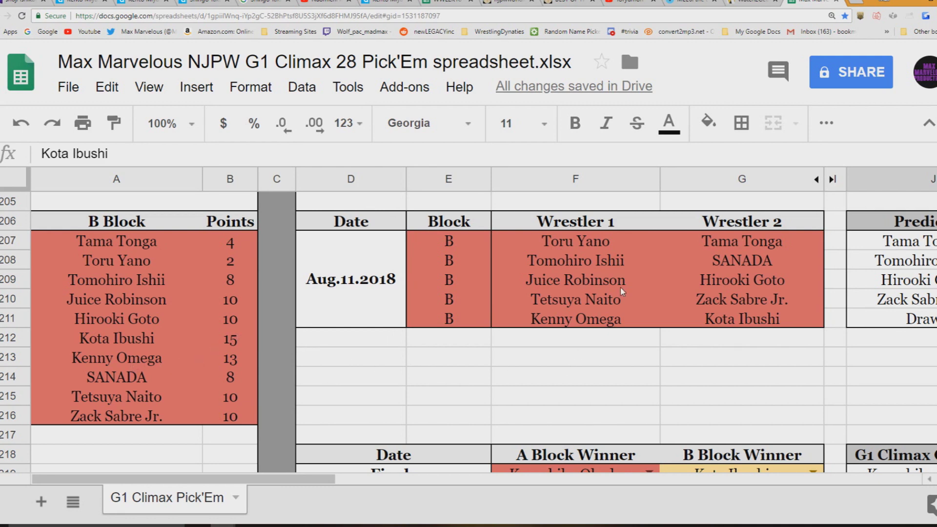
scroll(620, 287, "down", 3)
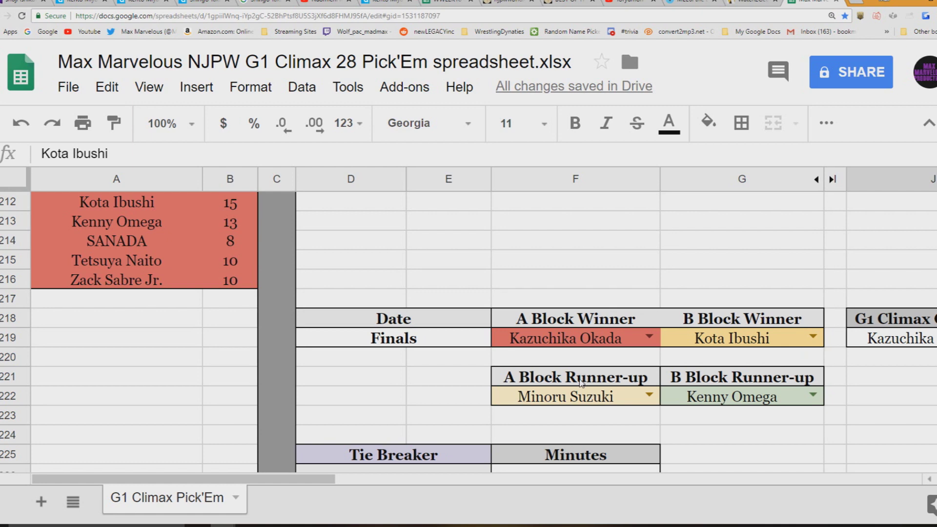
Review the finals picks, including the block runners-up, the G1 Climax Champion and the tie breaker match length.
scroll(691, 384, "down", 1)
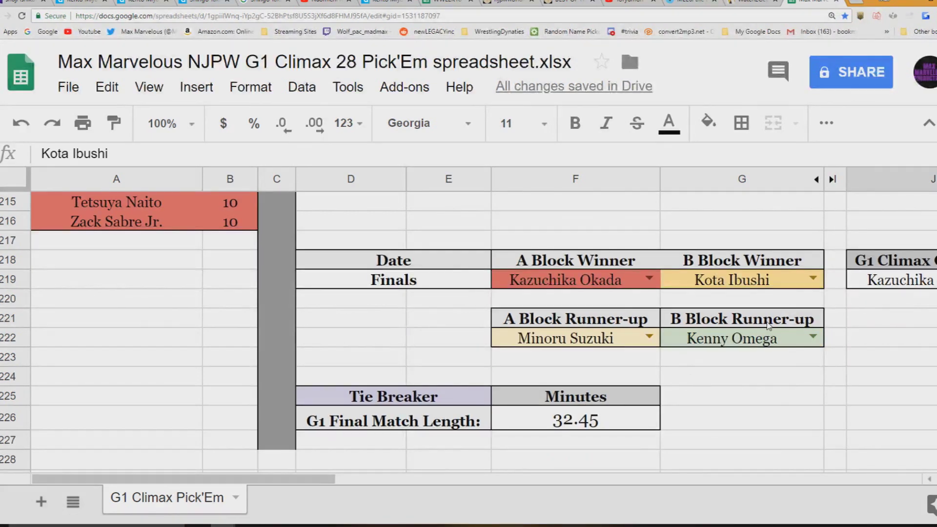
left_click_drag(315, 482, 436, 495)
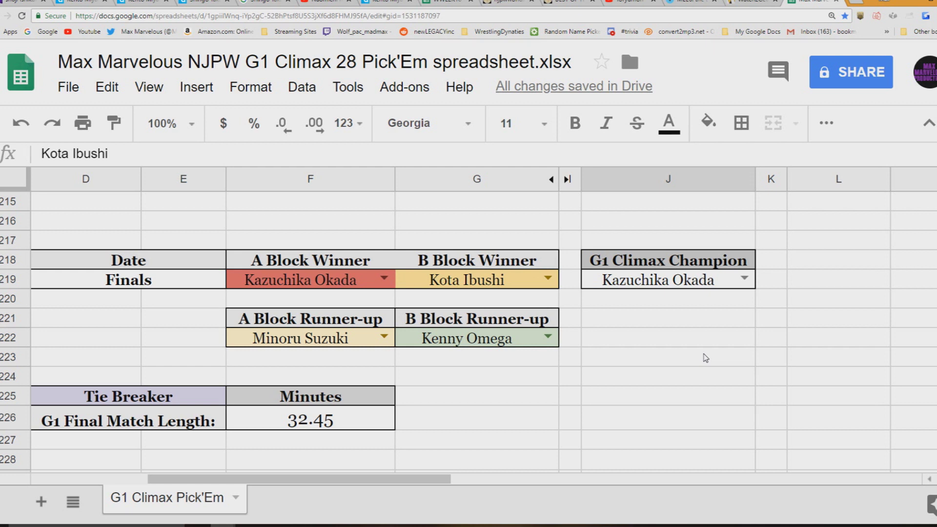
left_click_drag(238, 480, 202, 490)
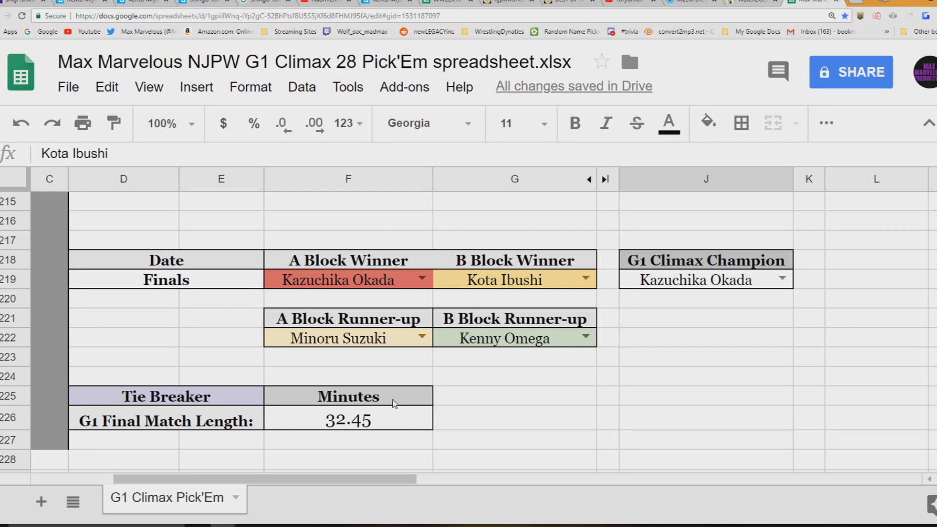
left_click_drag(371, 481, 293, 488)
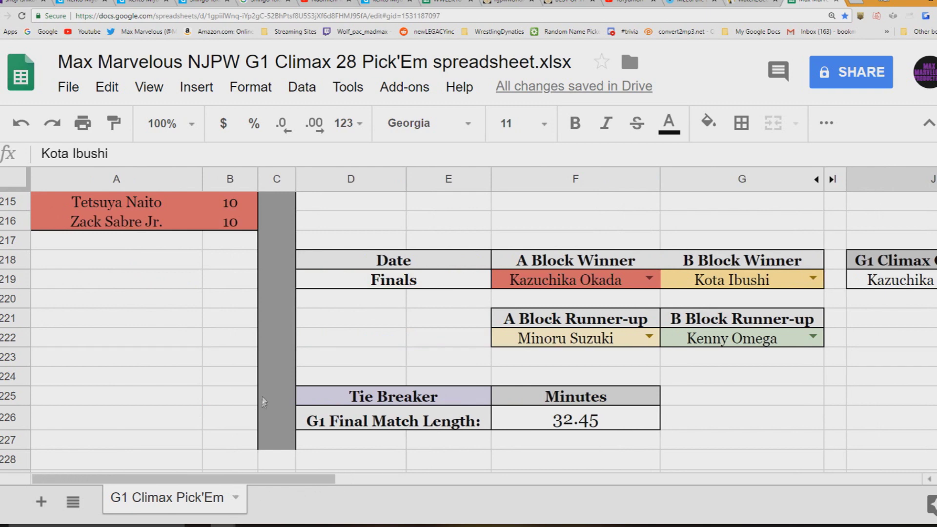
scroll(258, 402, "up", 3)
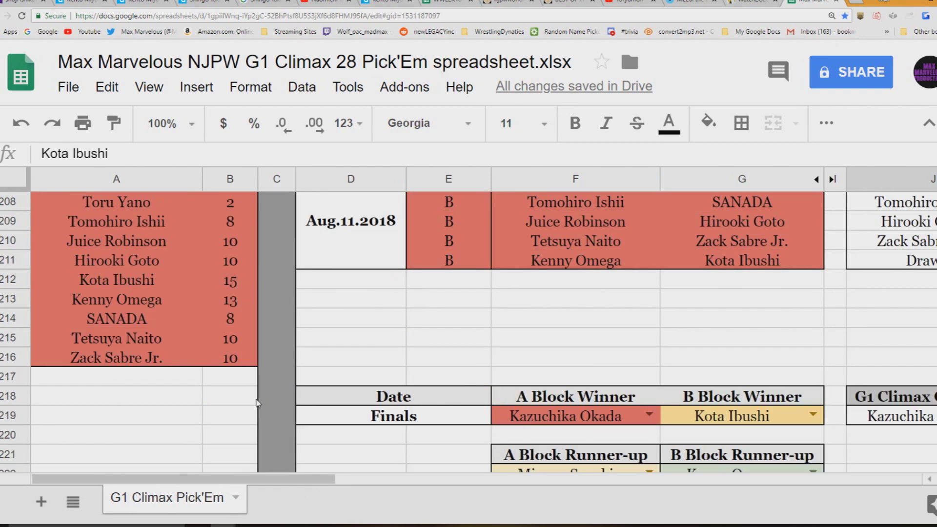
scroll(257, 403, "down", 3)
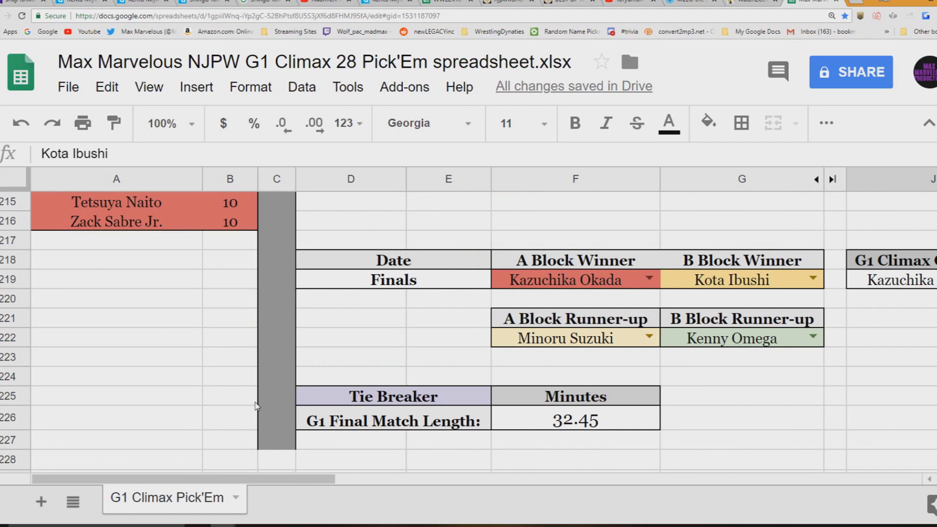